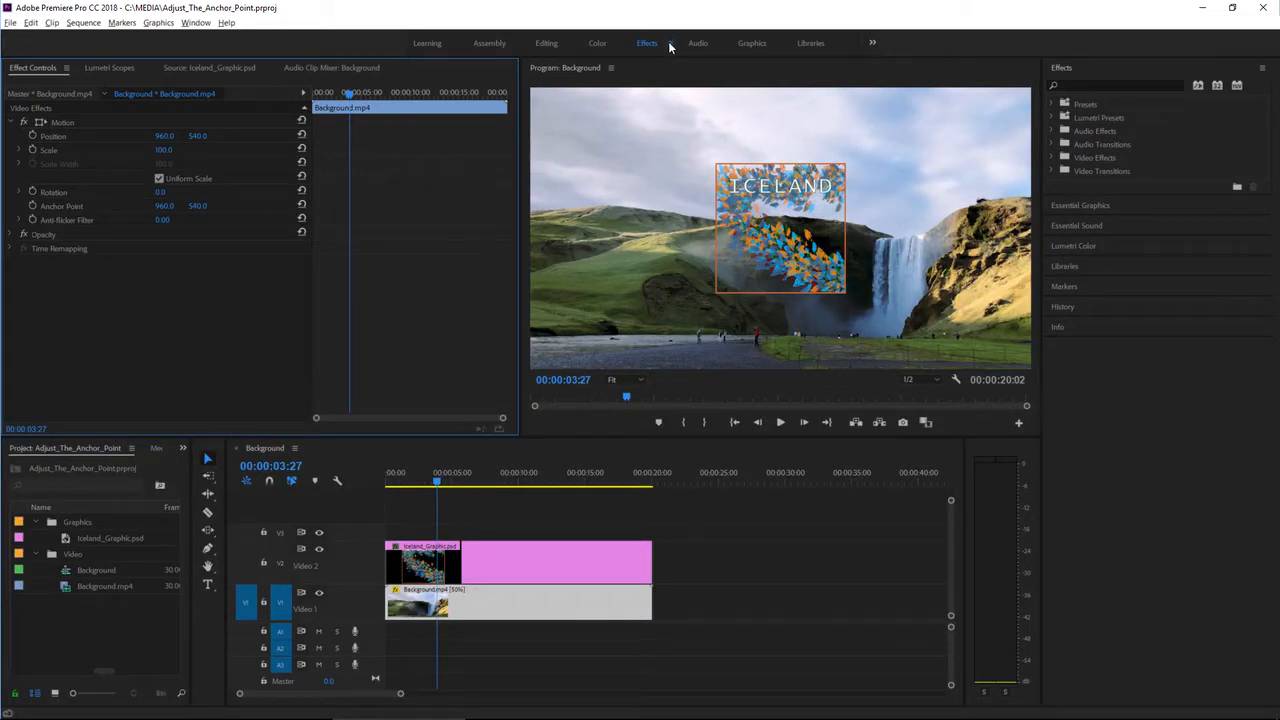
Reset the Effects workspace to its saved layout.
click(669, 44)
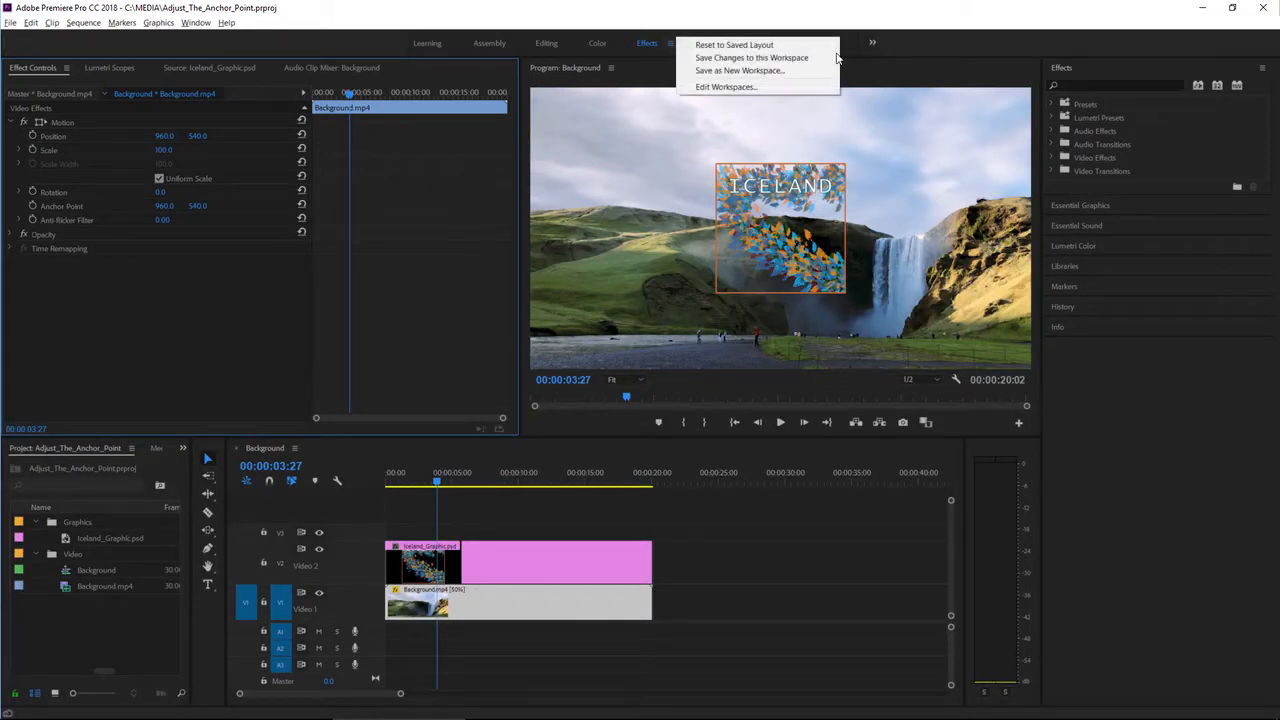
click(787, 46)
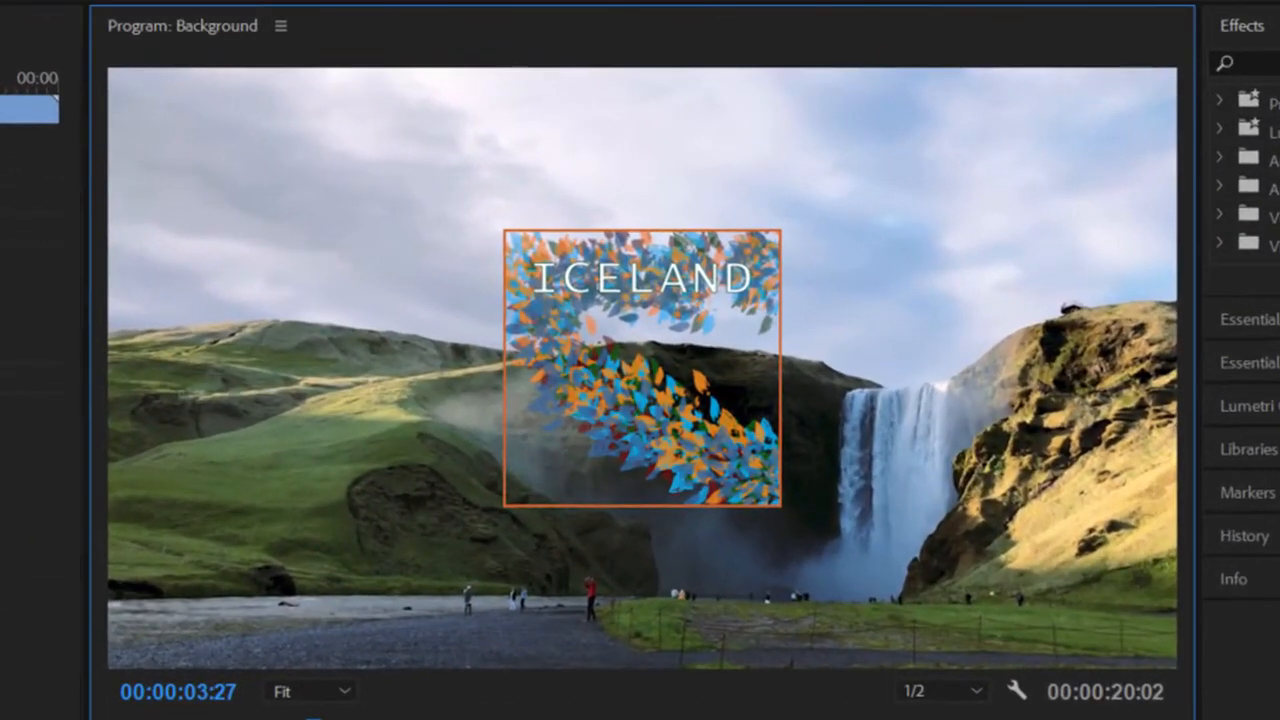
Select the Iceland_Graphic.psd clip on Video 2 and activate its Motion effect to show the transform handles.
click(762, 473)
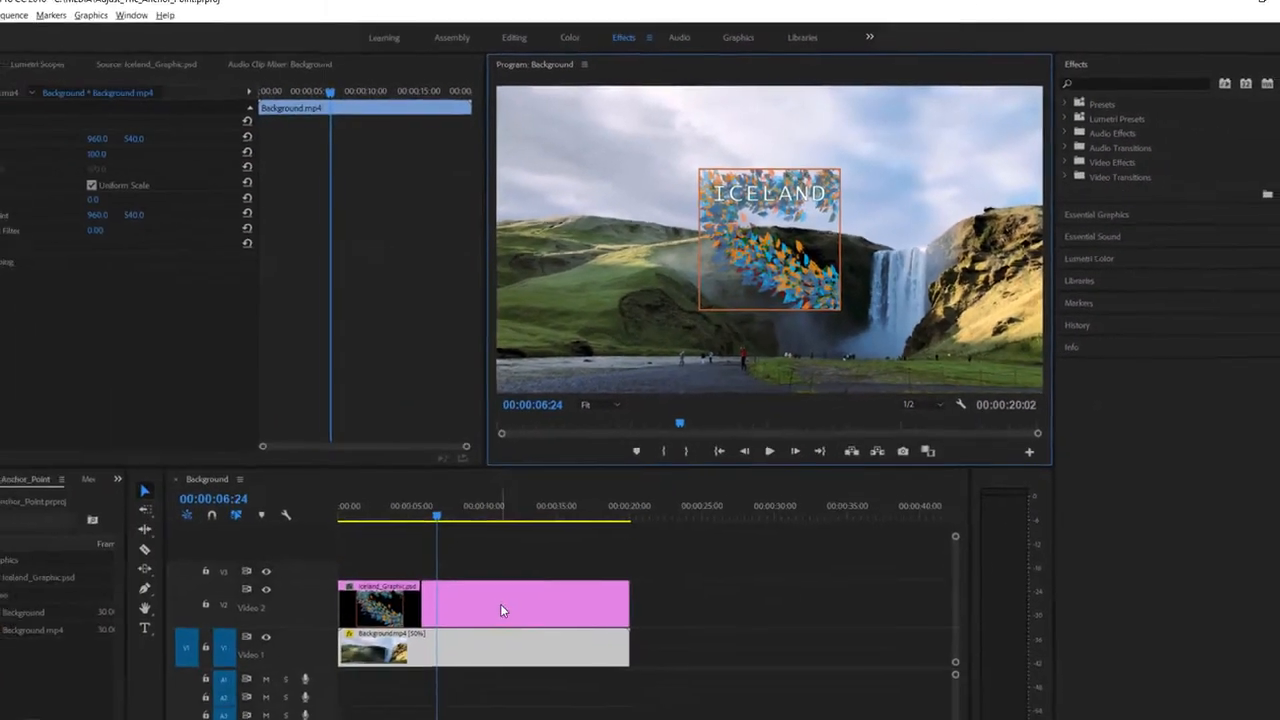
click(500, 604)
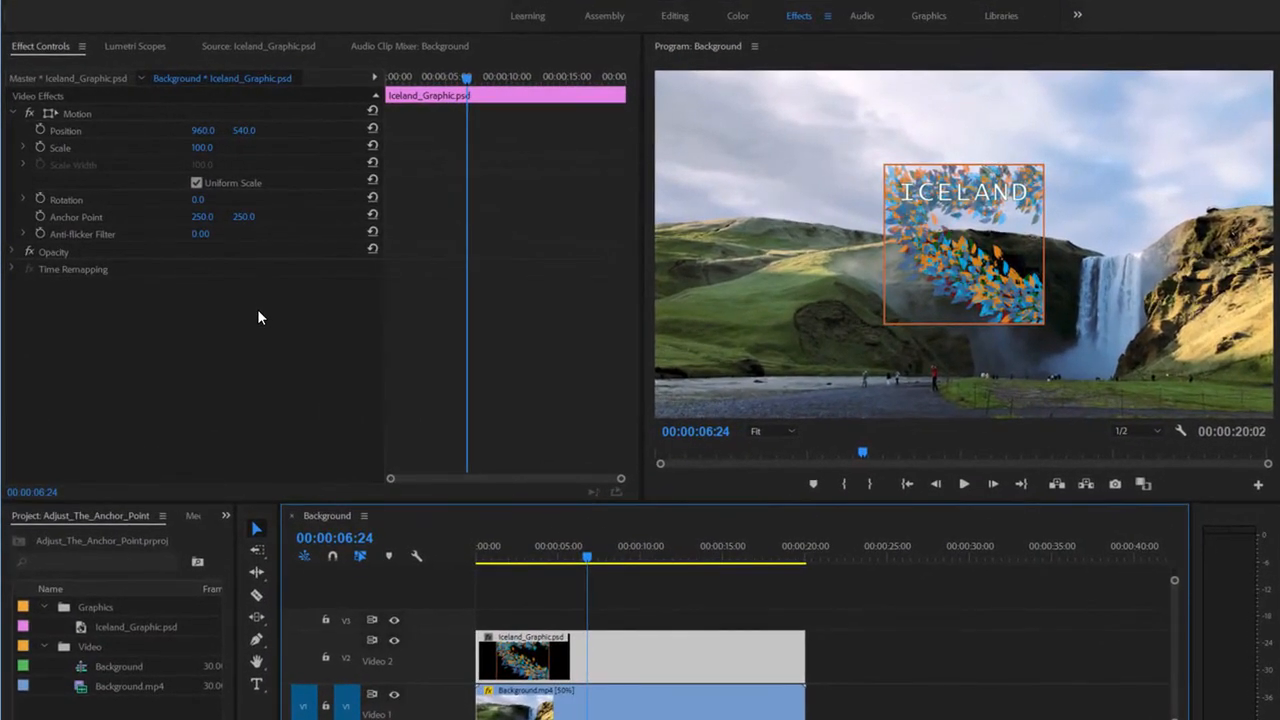
click(13, 113)
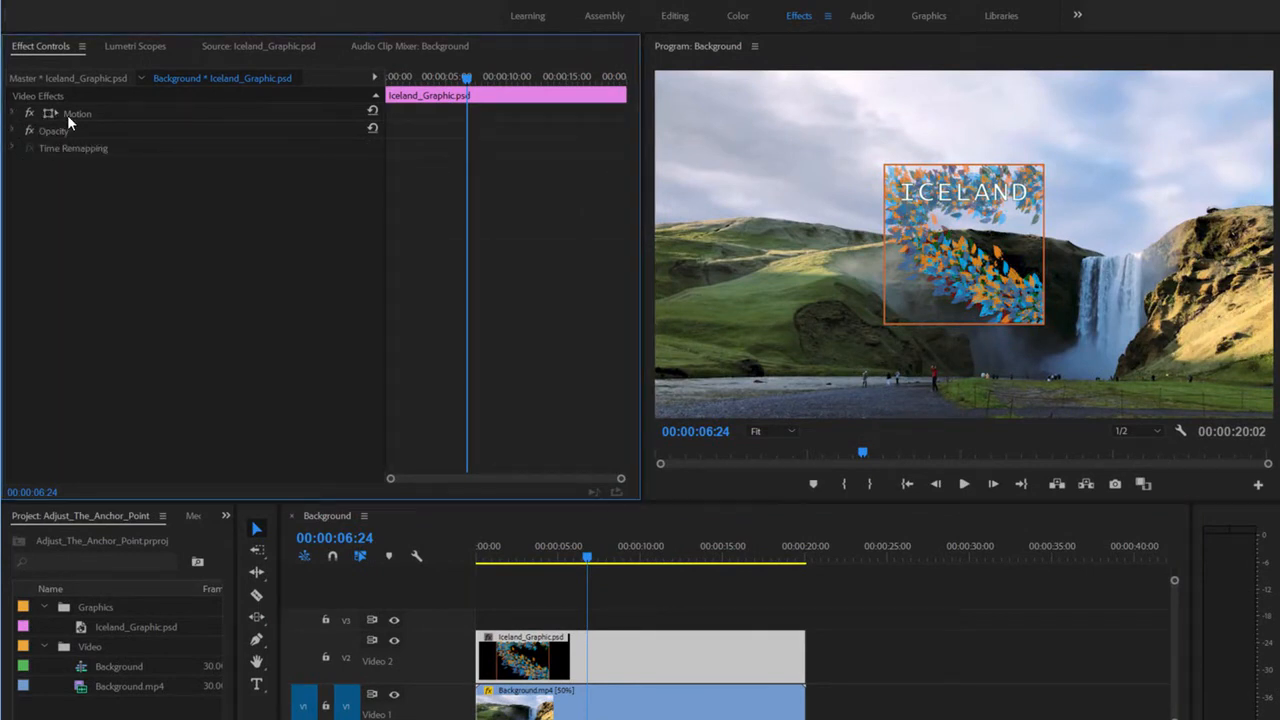
click(13, 113)
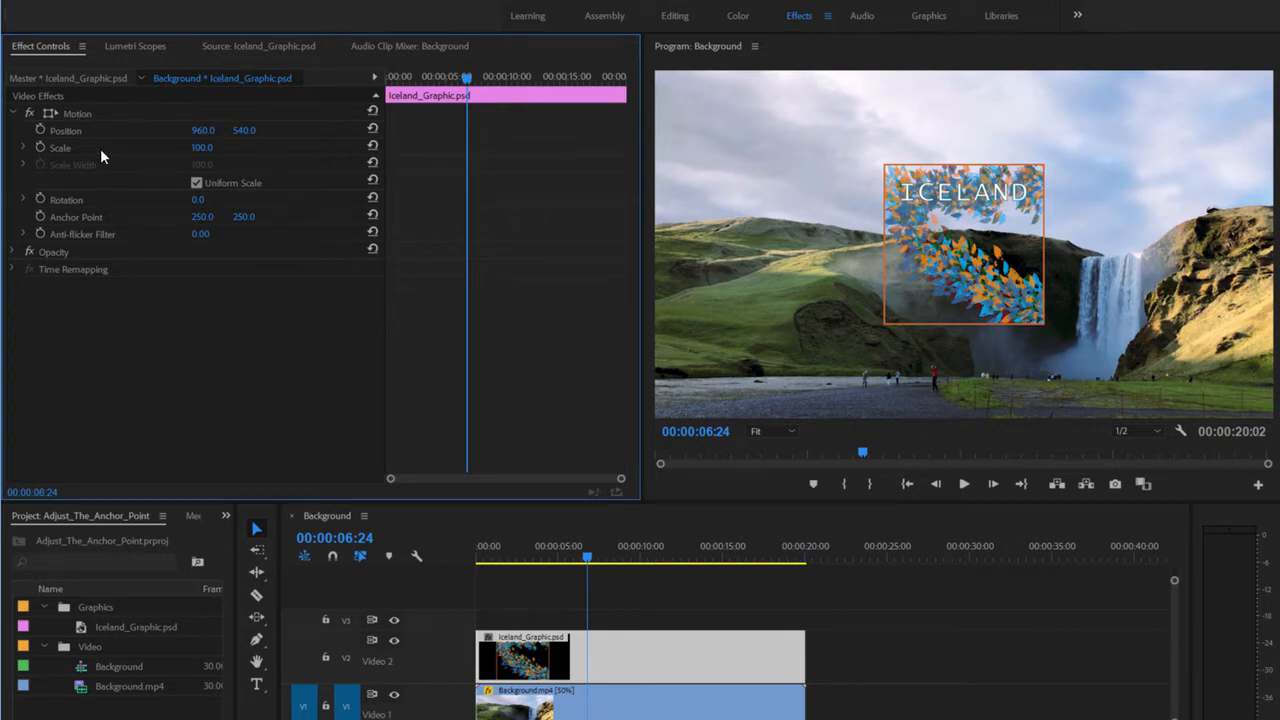
click(73, 113)
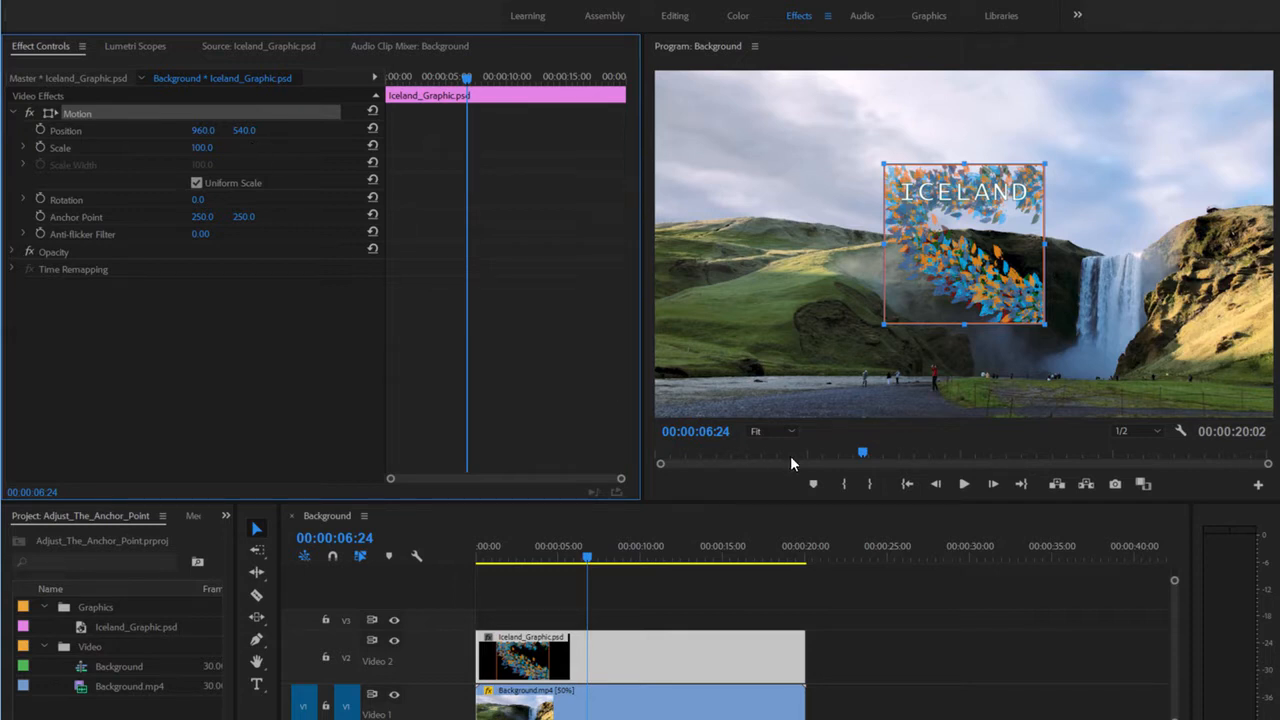
Try moving the graphic's anchor point from its centre to about 207.5, 183.8 with the preview at 200%, and undo the changes.
click(777, 431)
key(Escape)
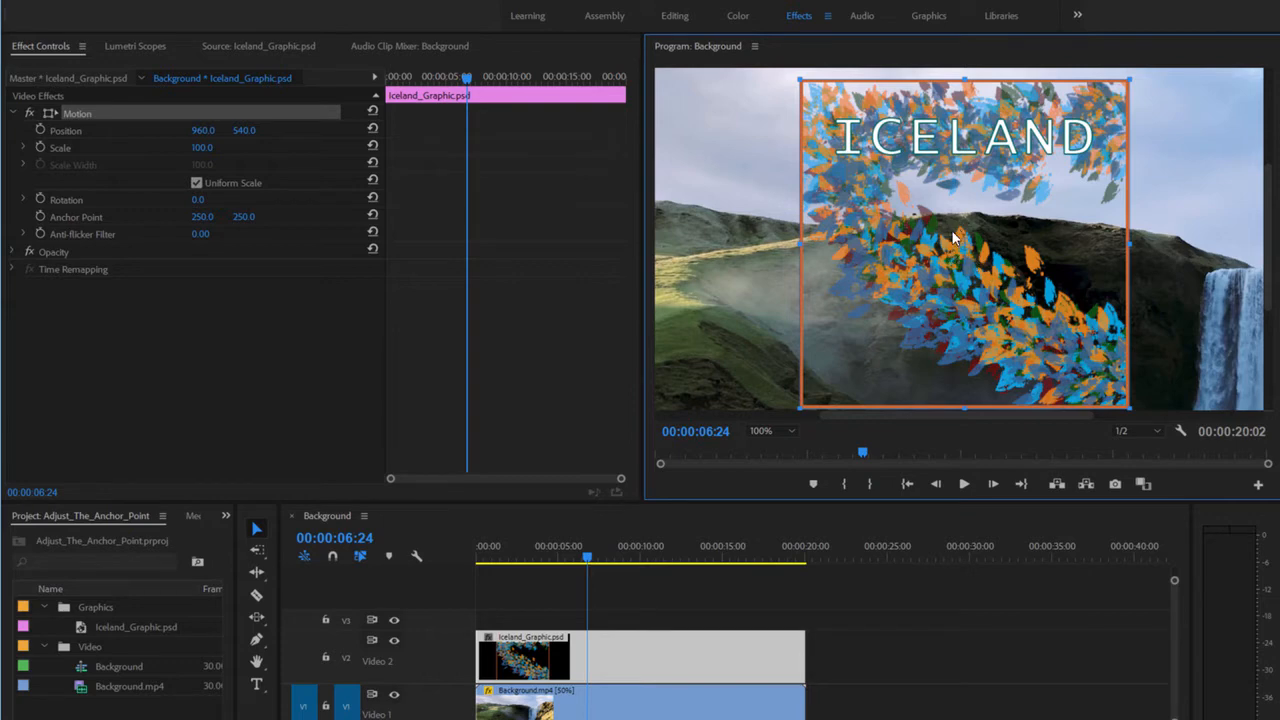
click(786, 436)
click(772, 577)
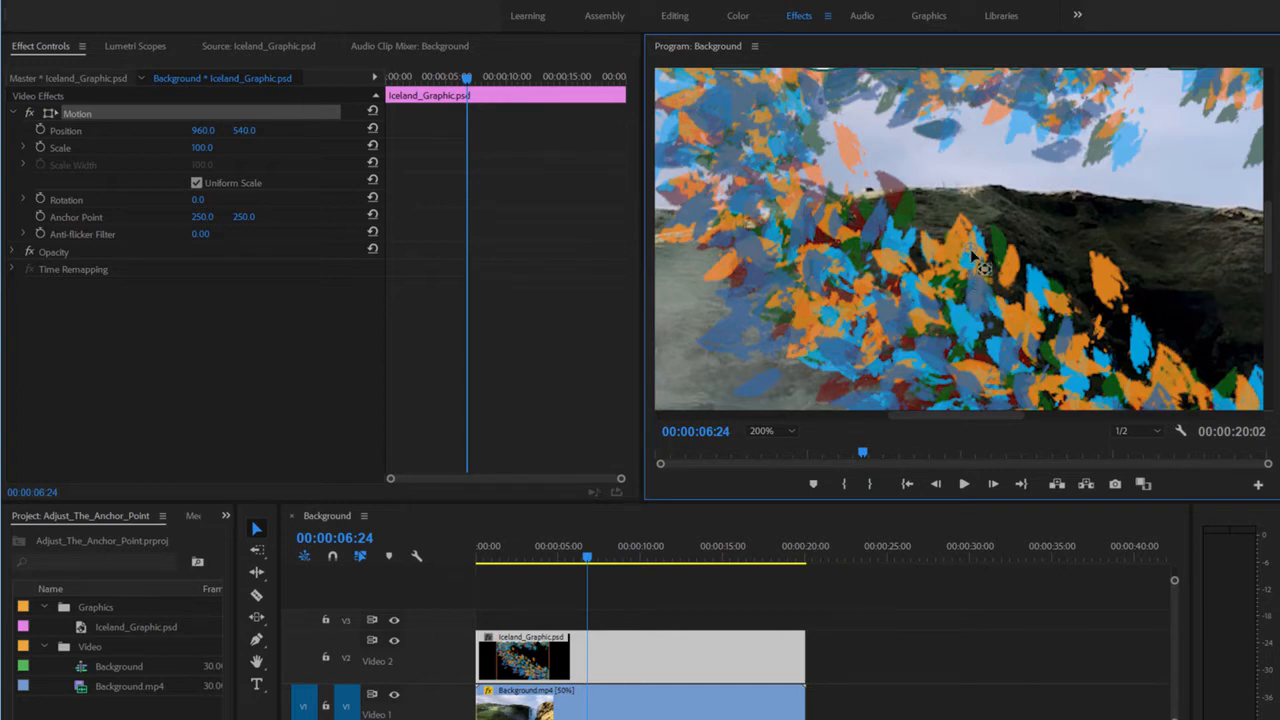
drag(977, 262, 914, 161)
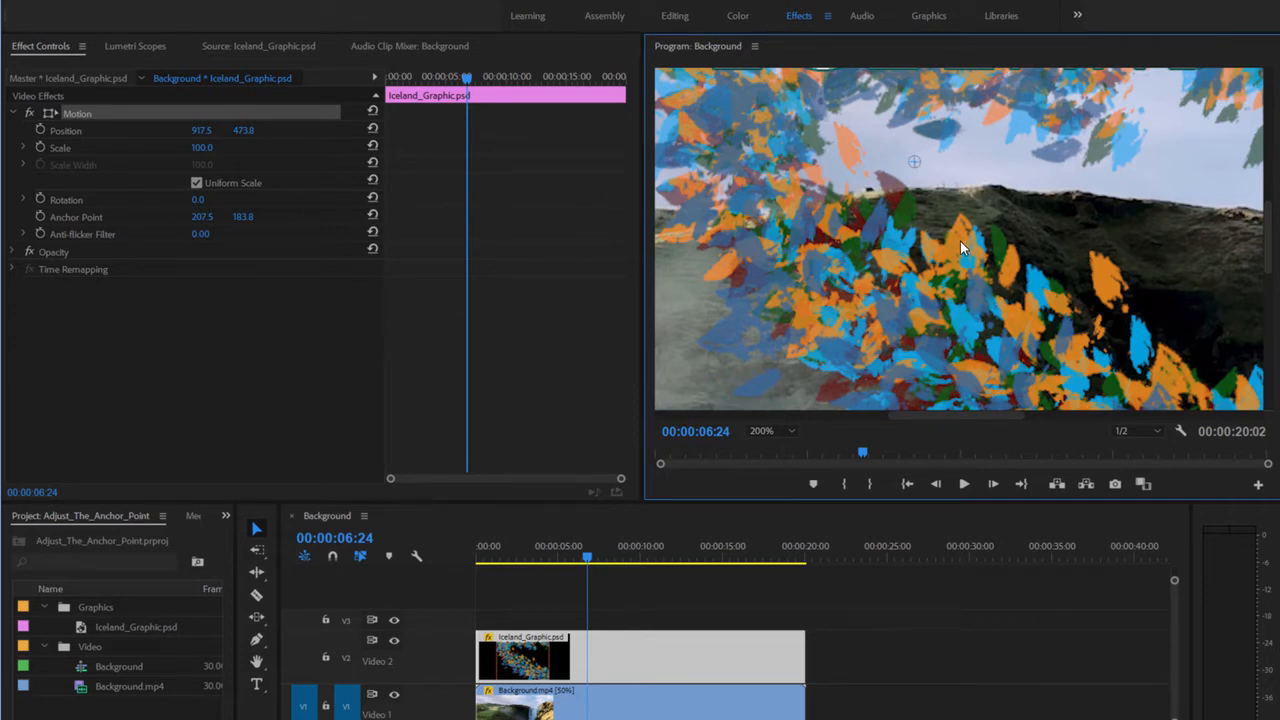
drag(956, 240, 942, 314)
key(ctrl+z)
Fit the whole frame in the preview and enlarge the Program monitor in width and height.
click(773, 432)
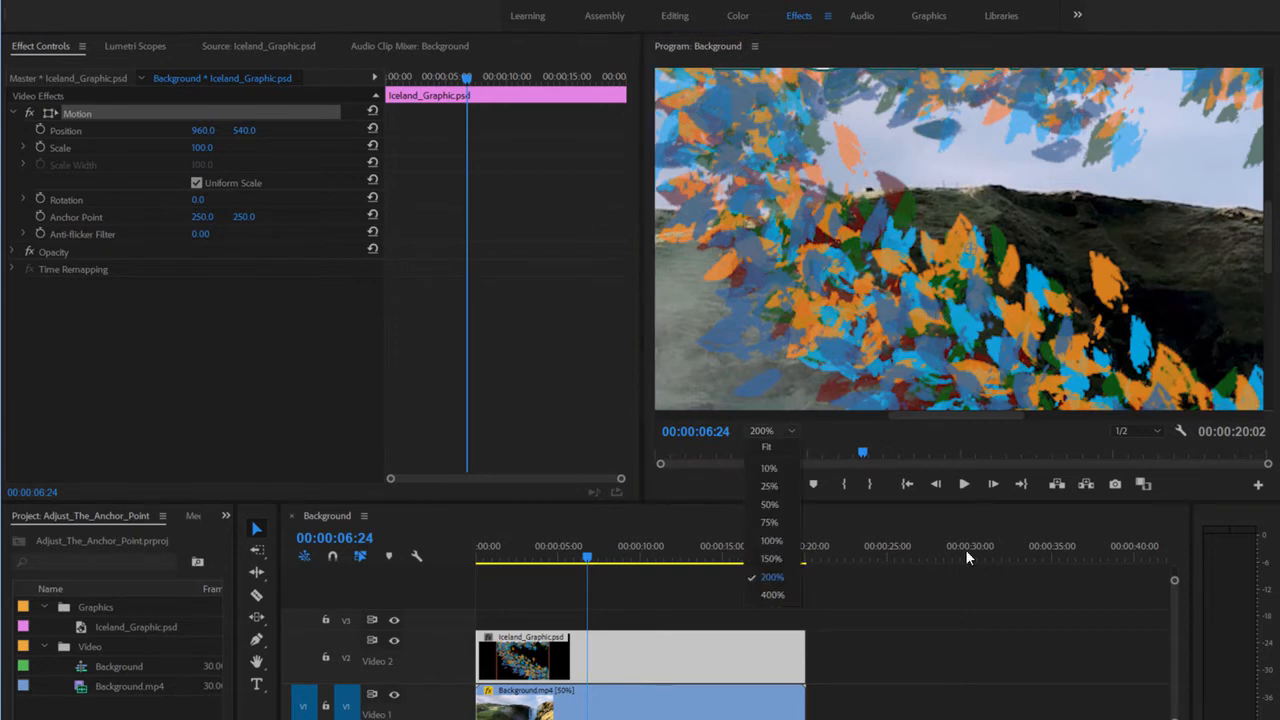
click(769, 448)
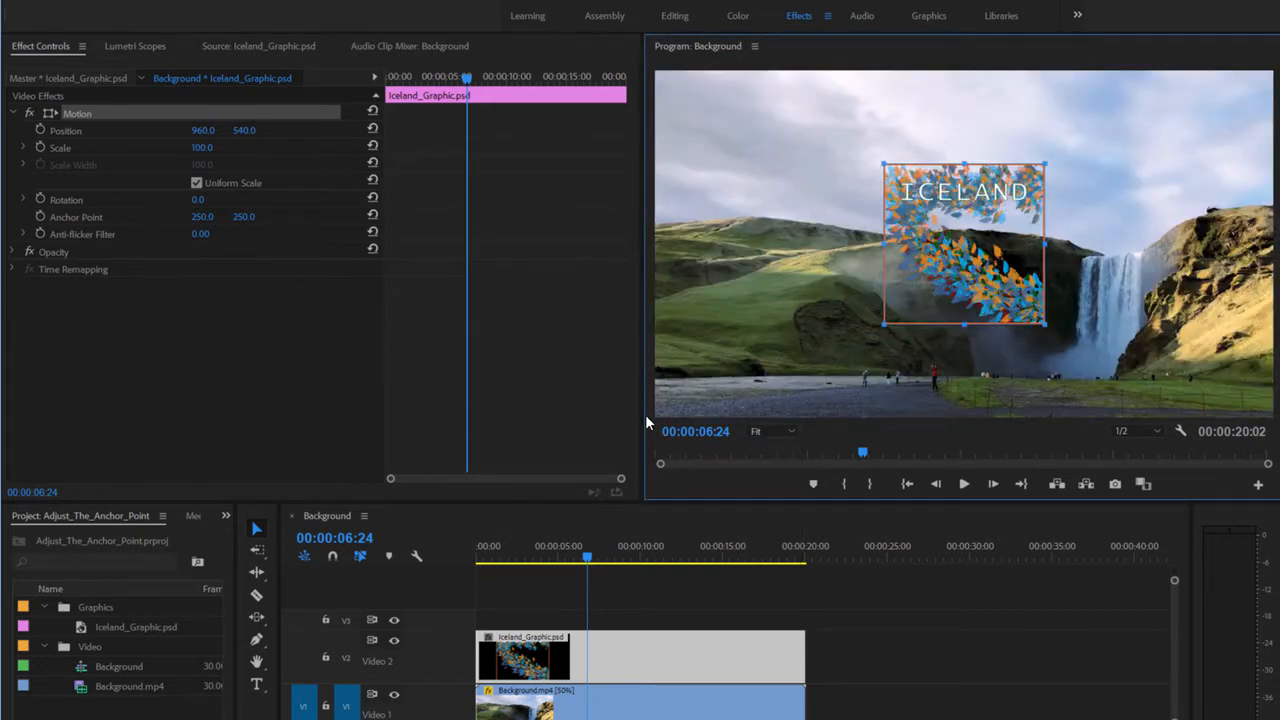
drag(647, 422, 498, 450)
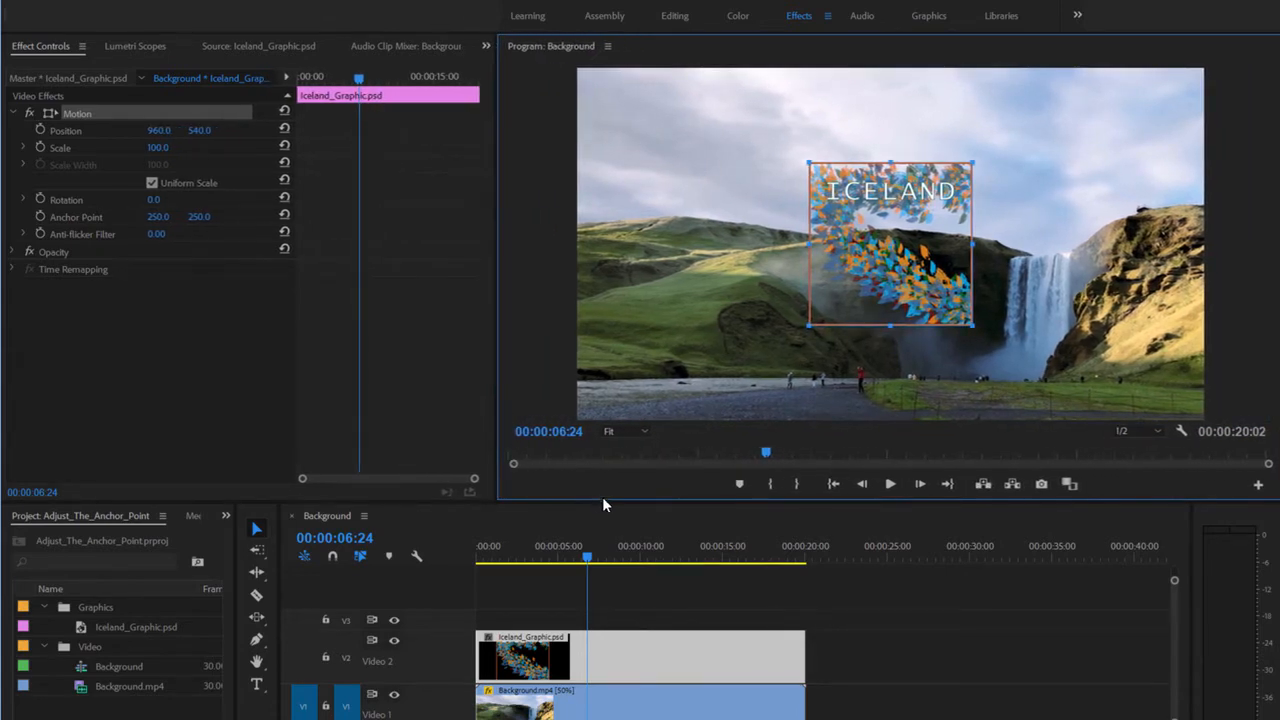
drag(603, 501, 596, 589)
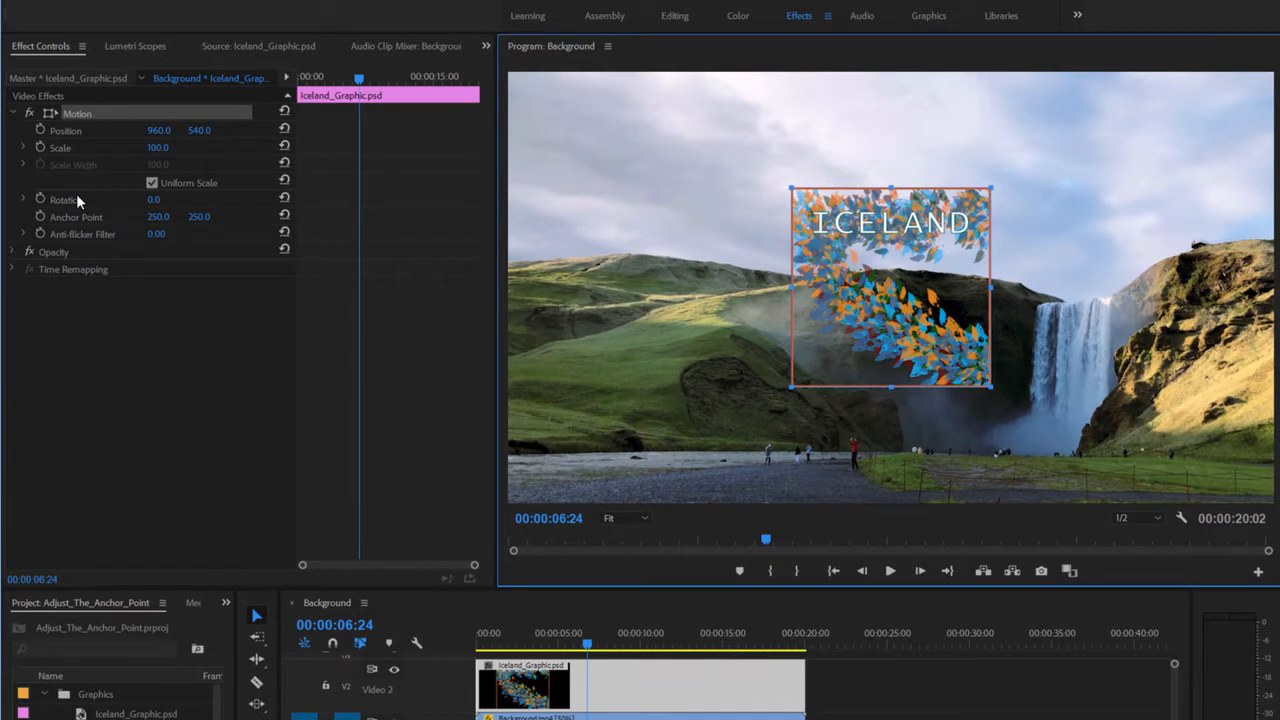
Test-rotate the graphic about 17.8° around its centred anchor point, and reset the rotation.
click(28, 262)
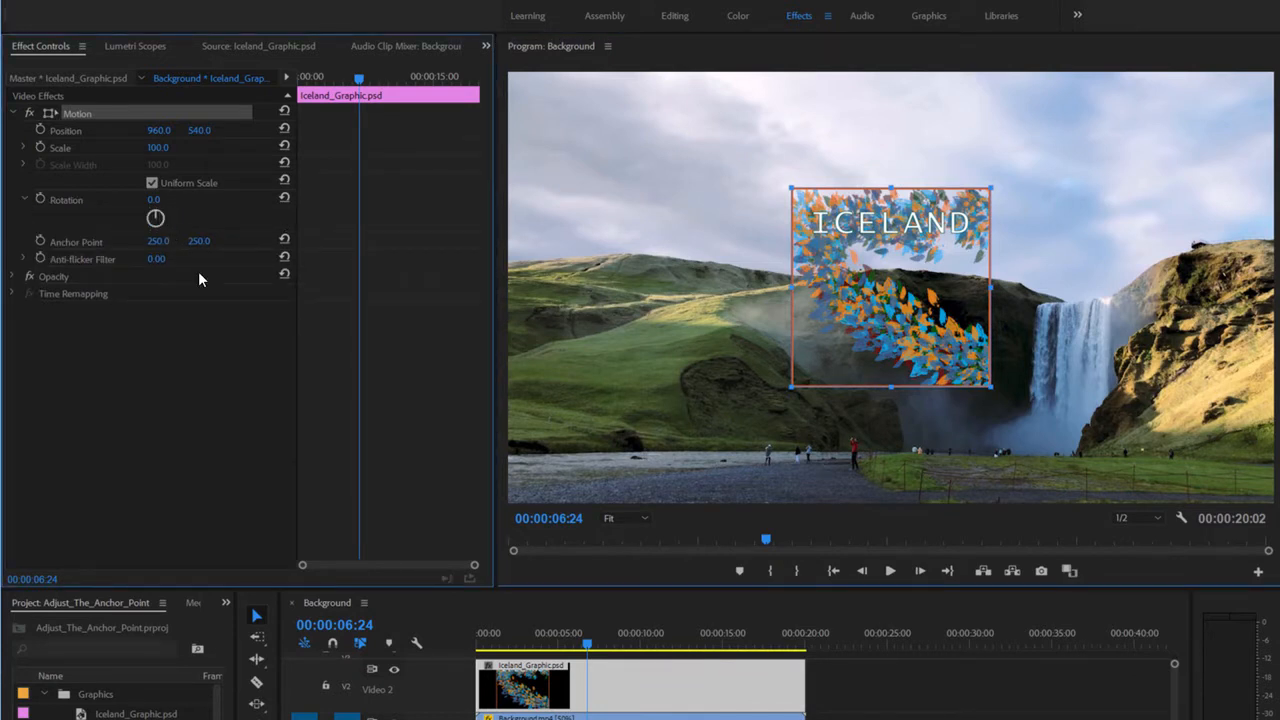
mouse_move(157, 218)
mouse_down()
mouse_move(173, 218)
mouse_move(130, 209)
mouse_move(183, 217)
mouse_move(146, 222)
mouse_move(160, 222)
mouse_up()
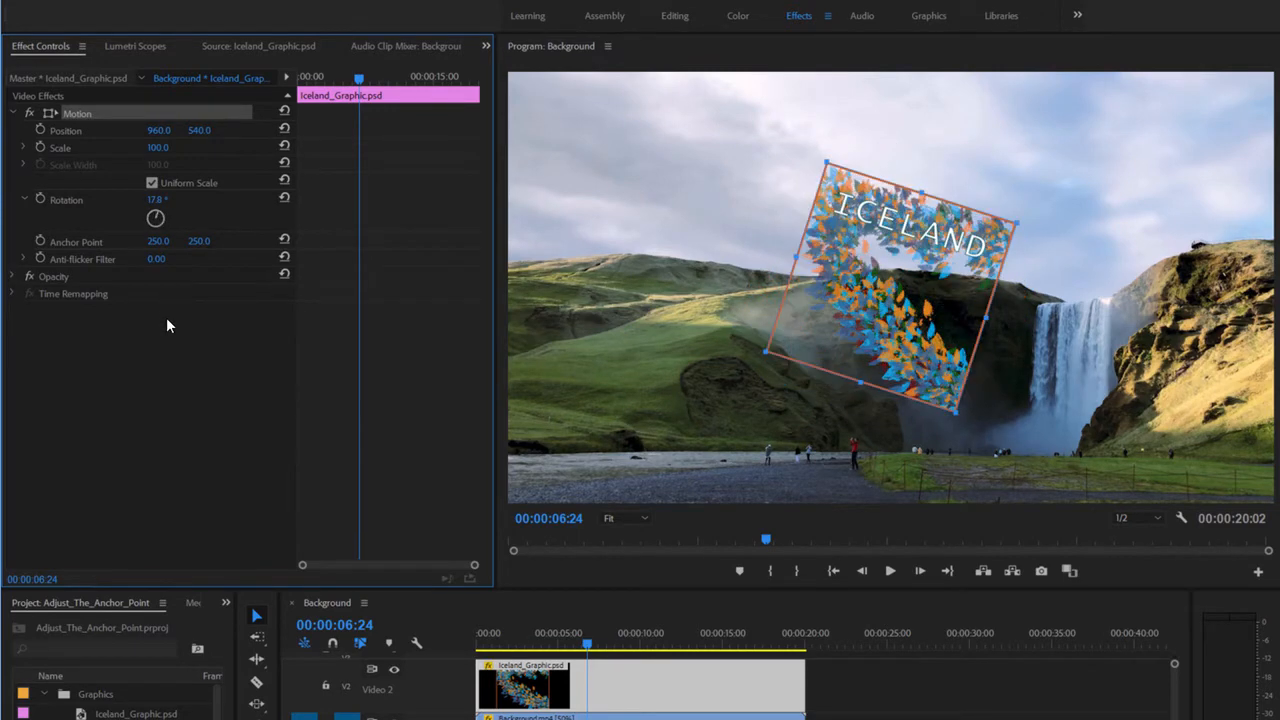
click(283, 203)
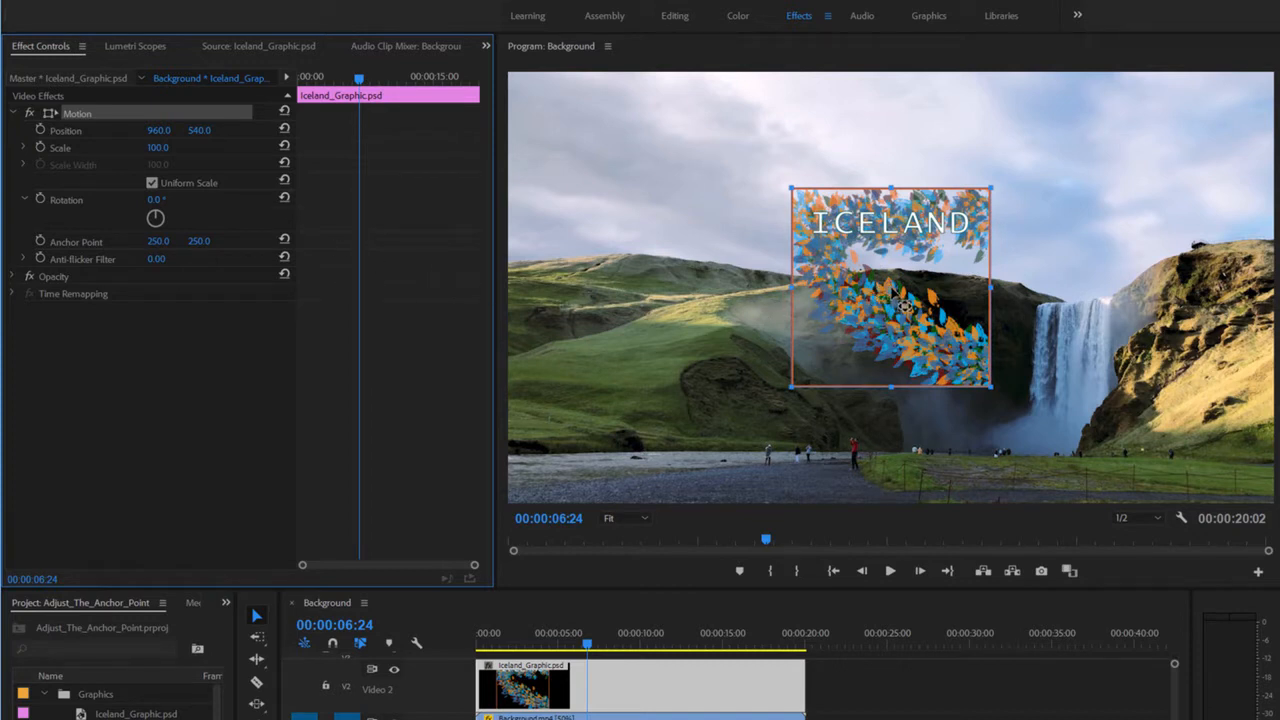
Move the anchor point to about 423.4, 180.8, test-rotate the graphic to about -29.3°, and reset the rotation.
drag(905, 307, 896, 322)
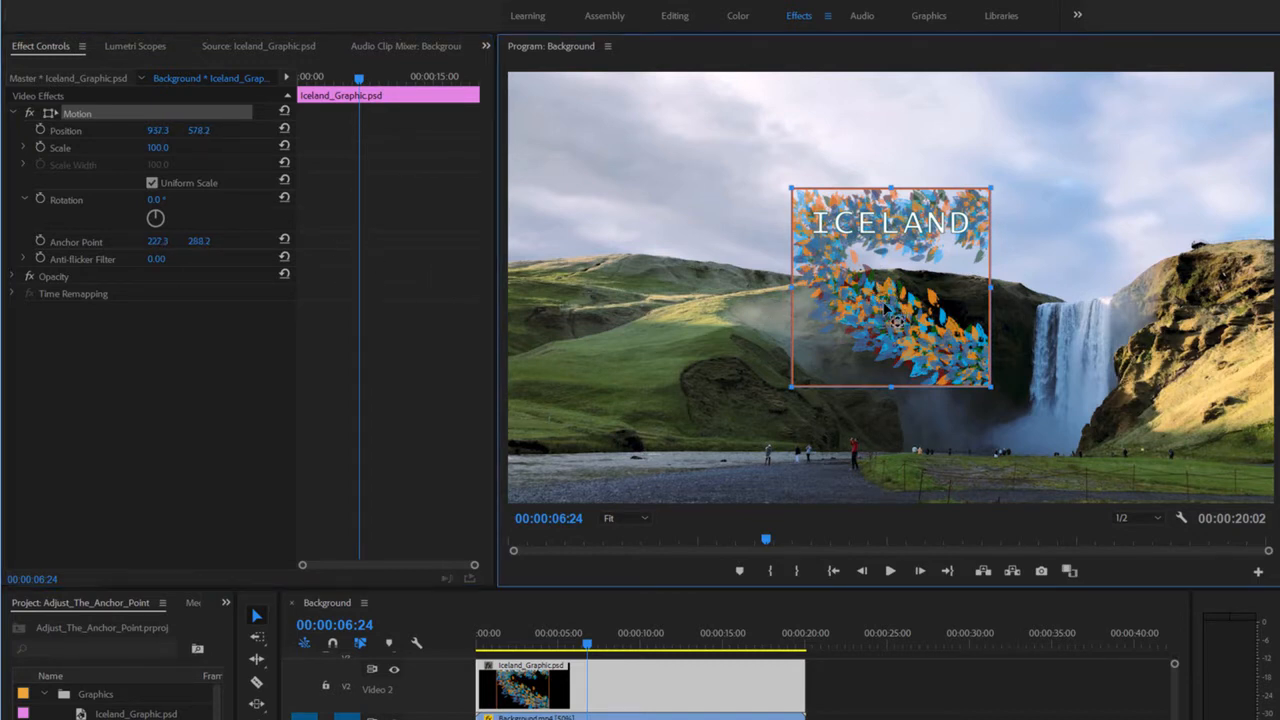
drag(950, 279, 960, 259)
drag(158, 222, 177, 251)
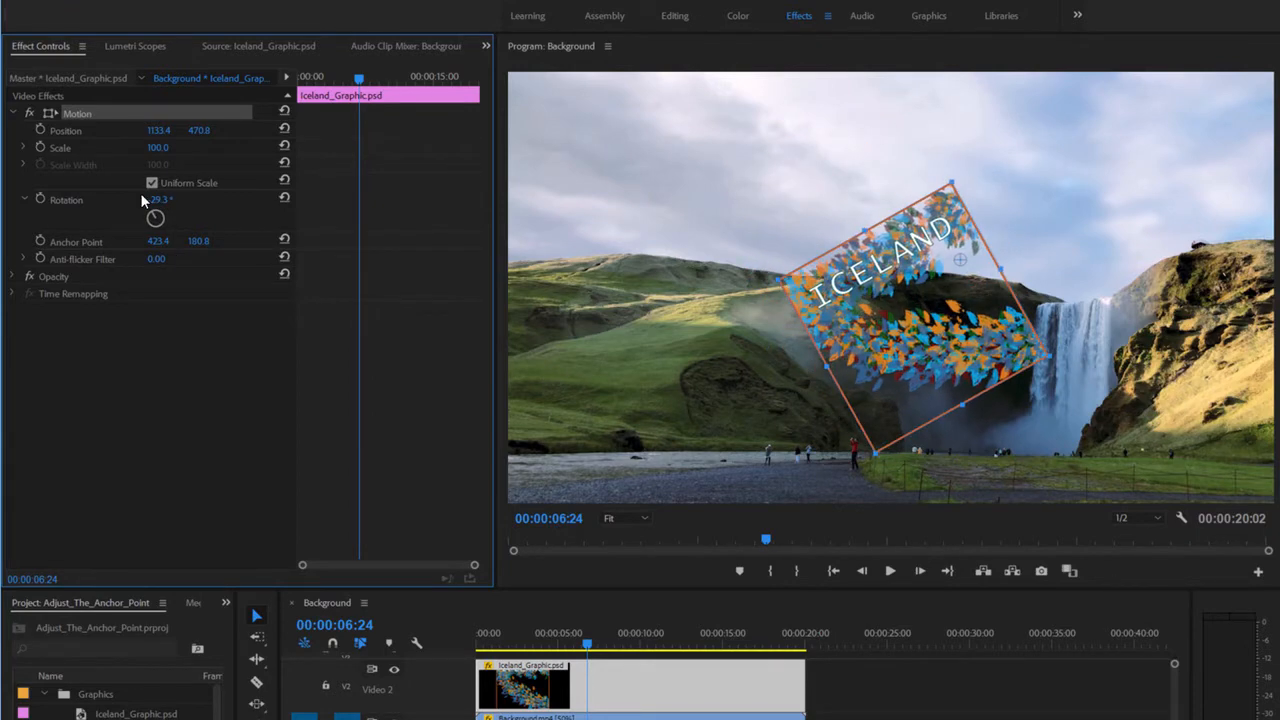
click(285, 198)
Reposition the anchor point inside the graphic to about 421.4, 182.9, and reset all Motion properties.
drag(960, 259, 957, 287)
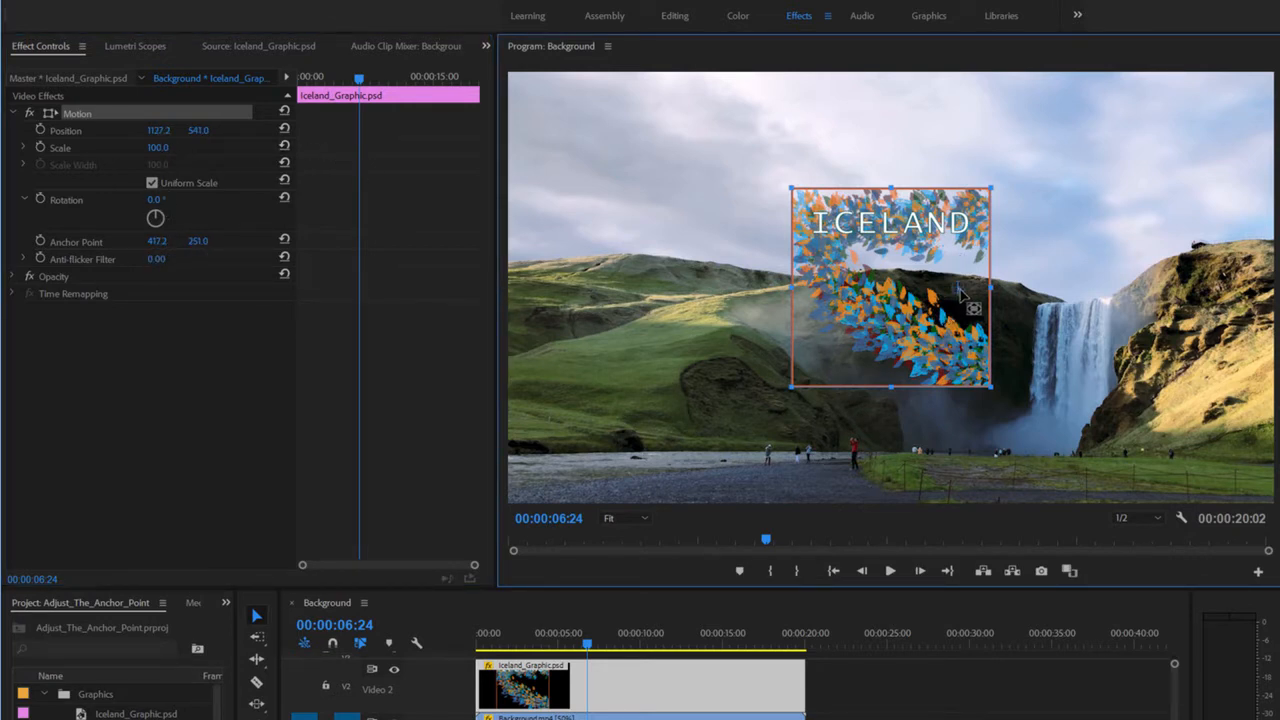
drag(952, 289, 958, 261)
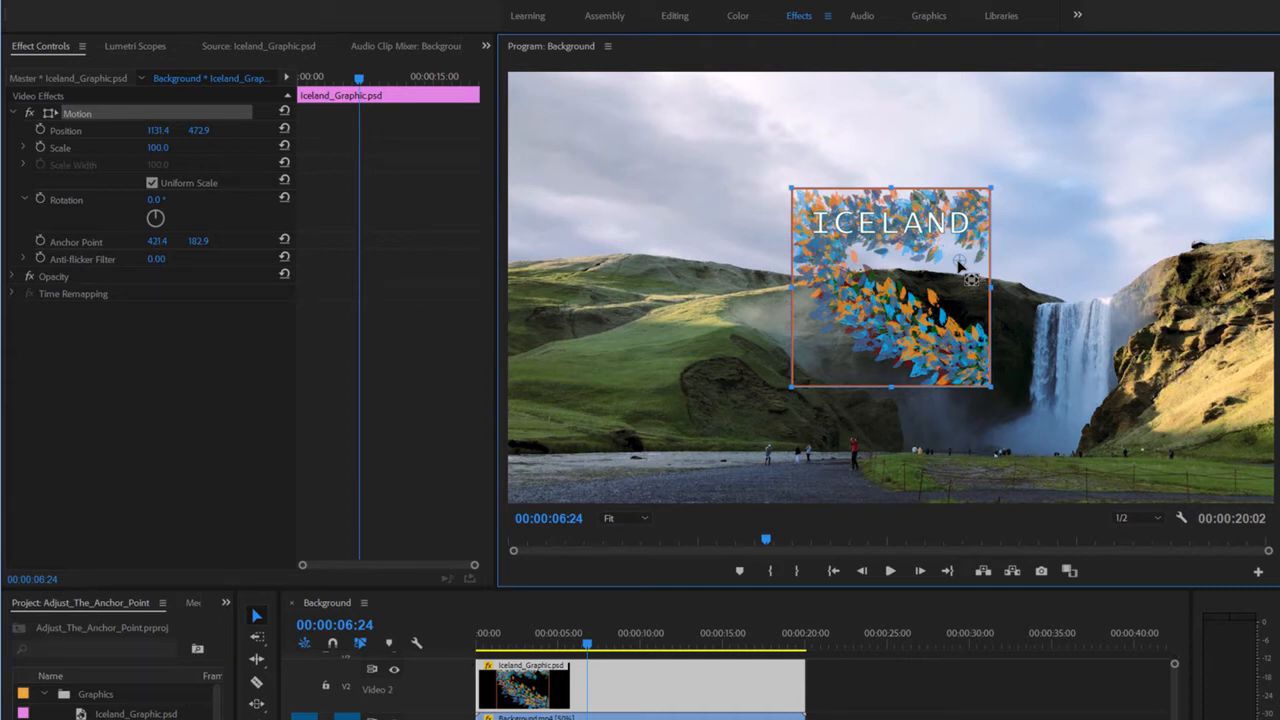
click(285, 112)
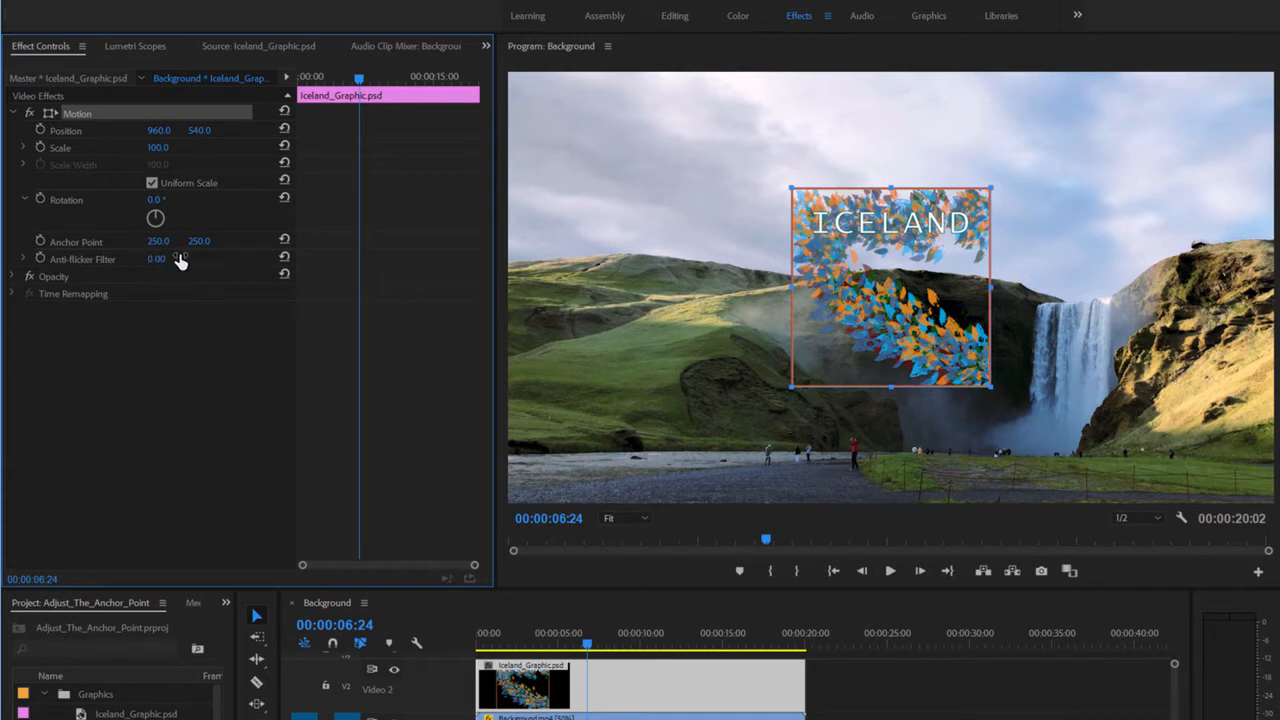
Try a horizontal position of 815 with horizontal anchor point values of 166 and 422, and reset all Motion properties.
key(ctrl+s)
click(158, 130)
text(925)
key(Return)
drag(158, 130, 112, 241)
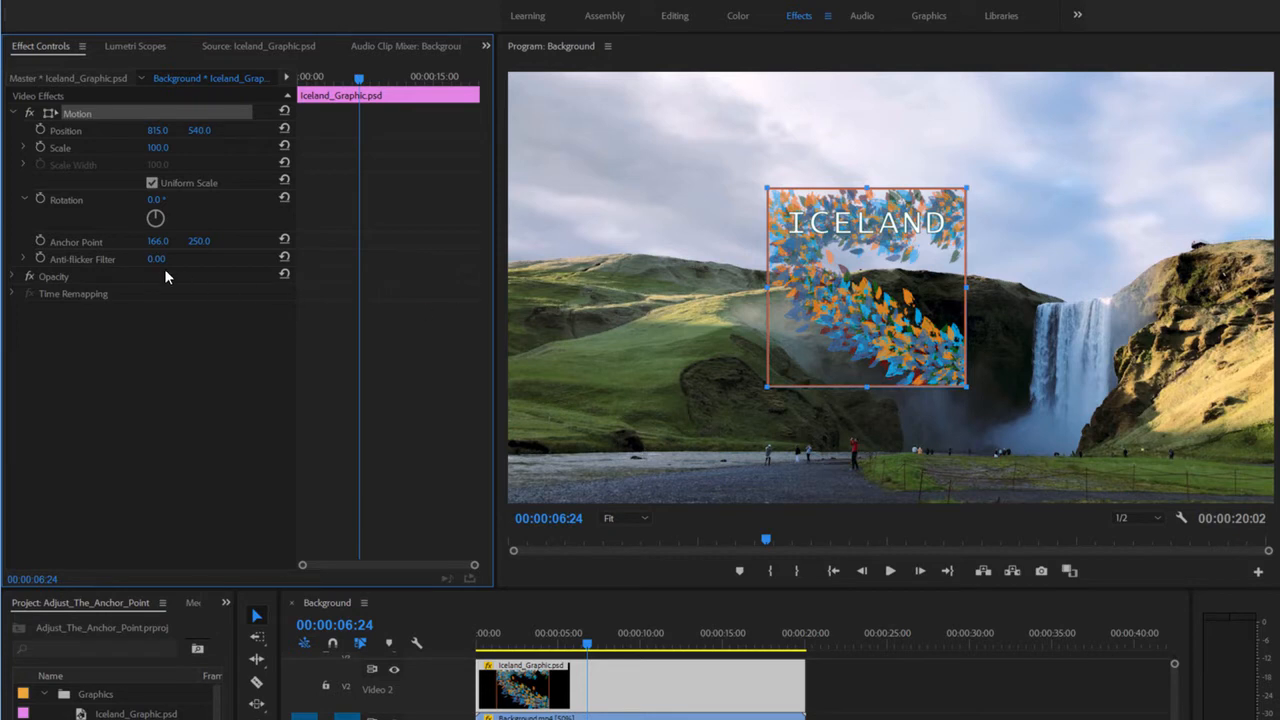
drag(157, 241, 413, 241)
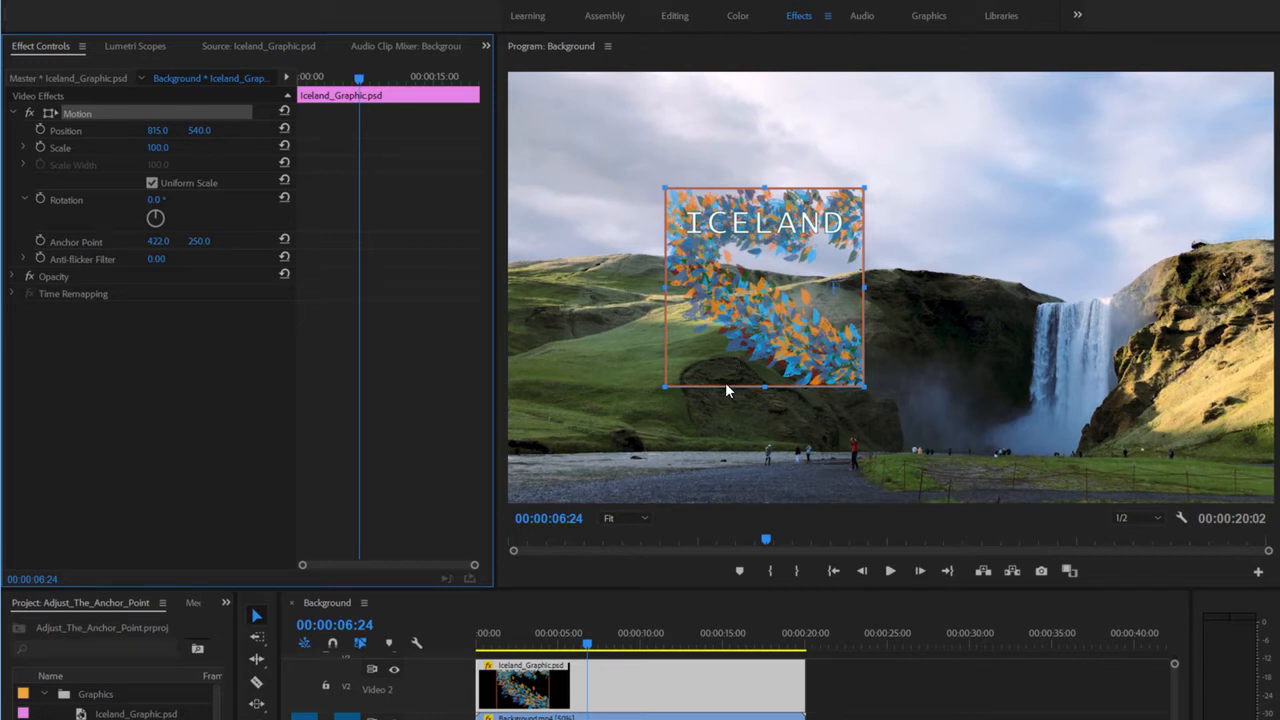
click(284, 112)
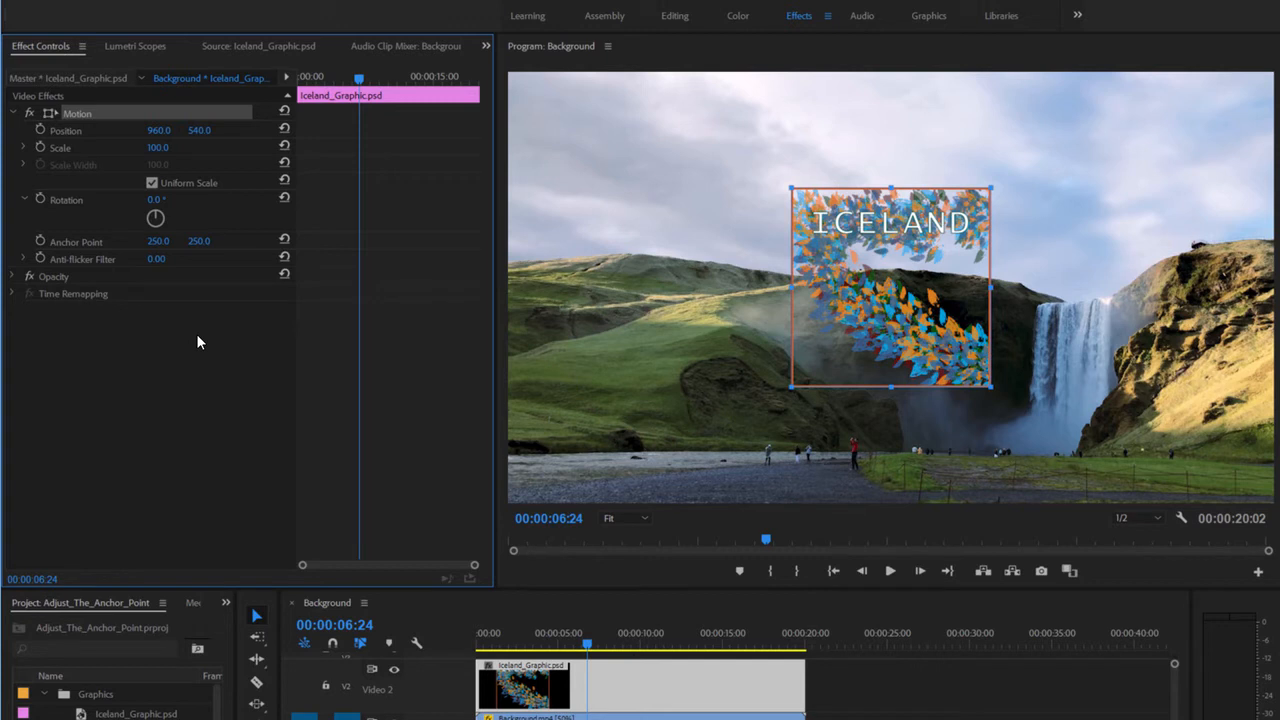
Add a Rotation keyframe to the graphic at 00:00:08:02.
click(158, 241)
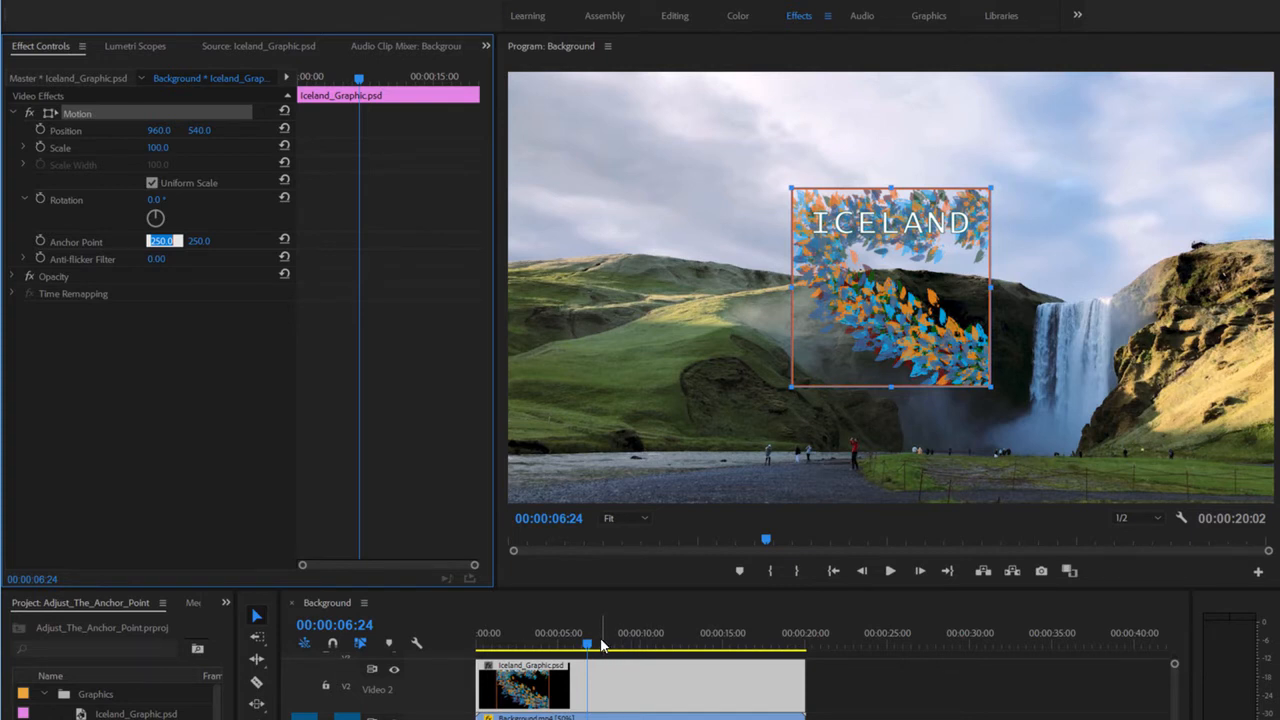
mouse_move(603, 645)
mouse_down()
mouse_move(616, 647)
mouse_move(570, 648)
mouse_move(608, 648)
mouse_up()
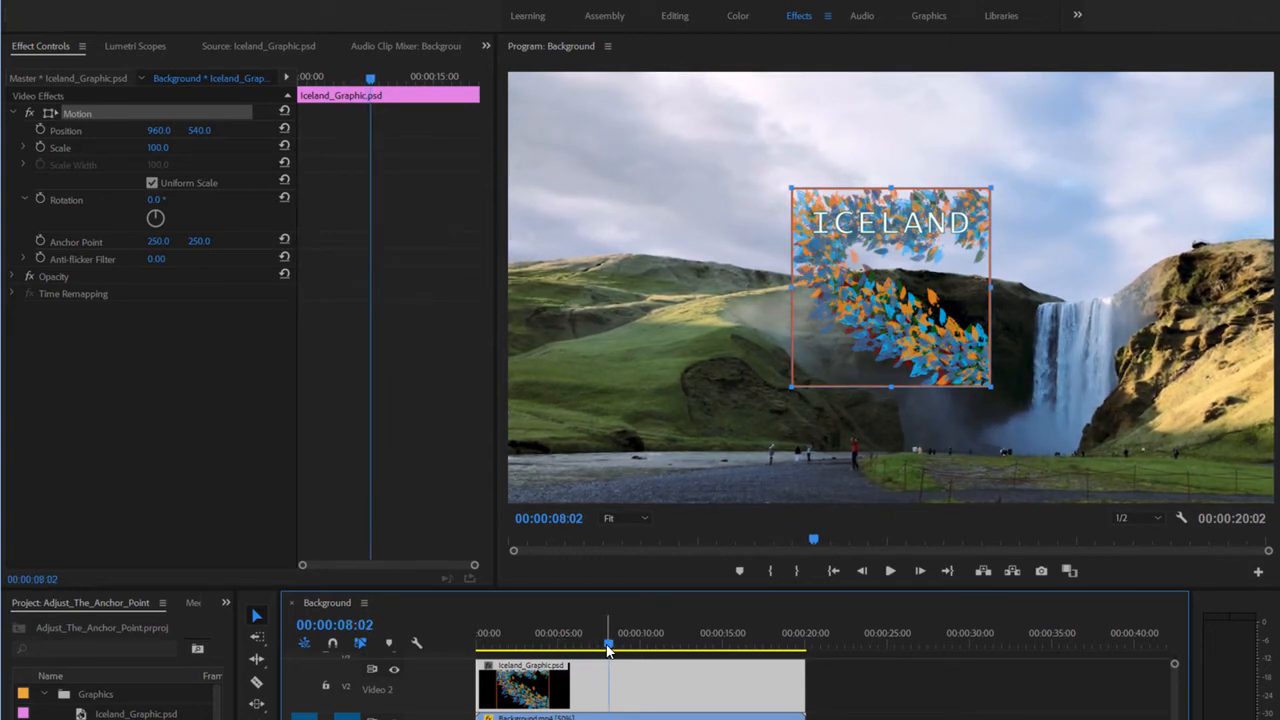
click(41, 198)
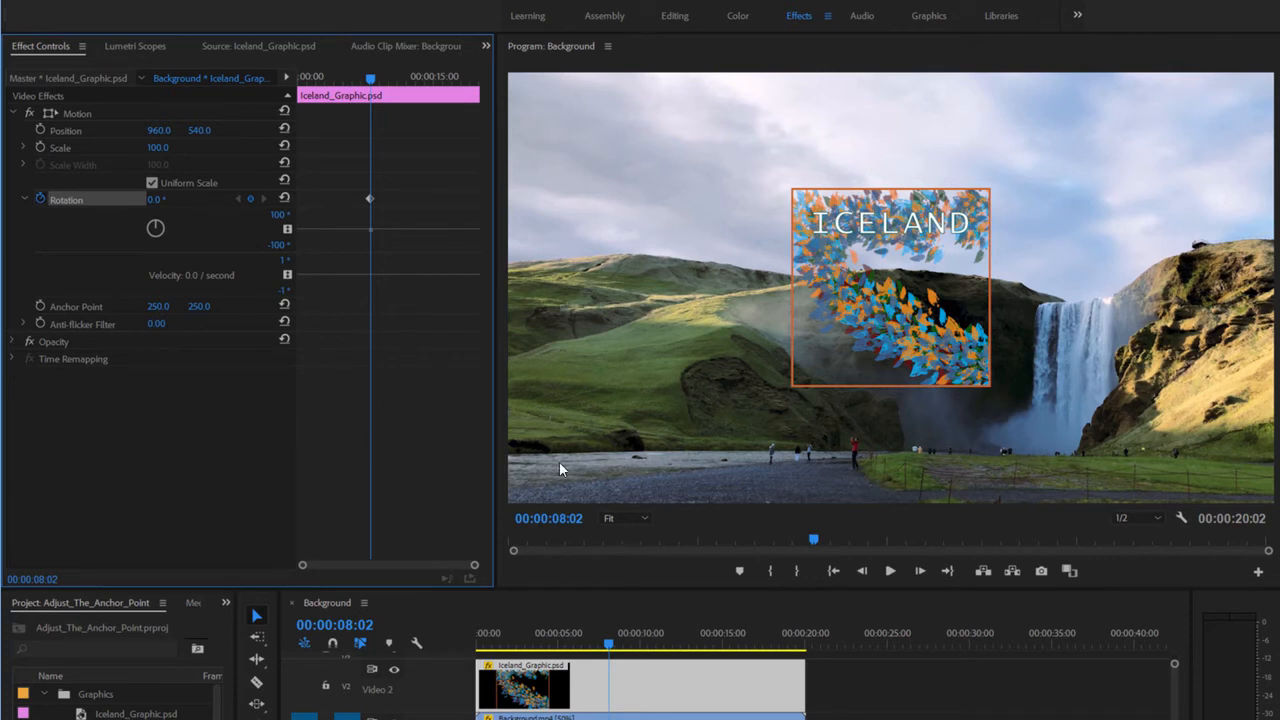
With the preview at 100%, snap the graphic's anchor point to its lower-left corner at 0, 500.
click(631, 518)
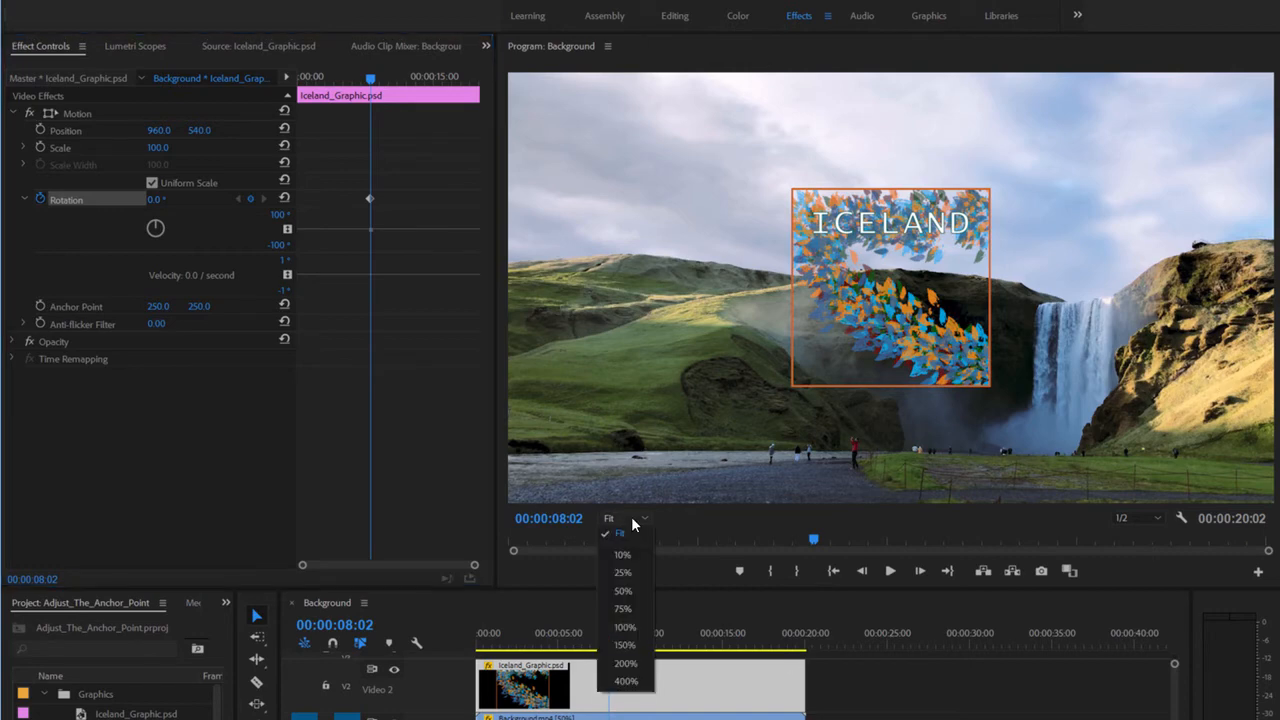
click(625, 627)
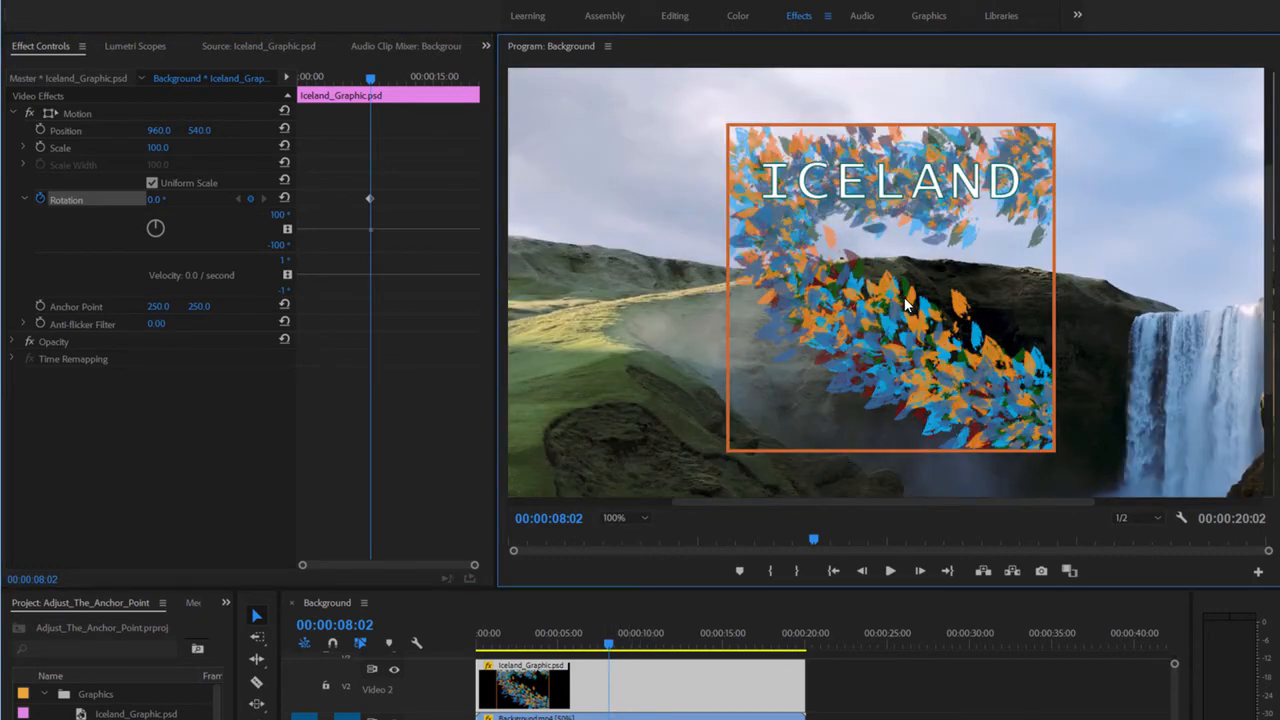
click(81, 114)
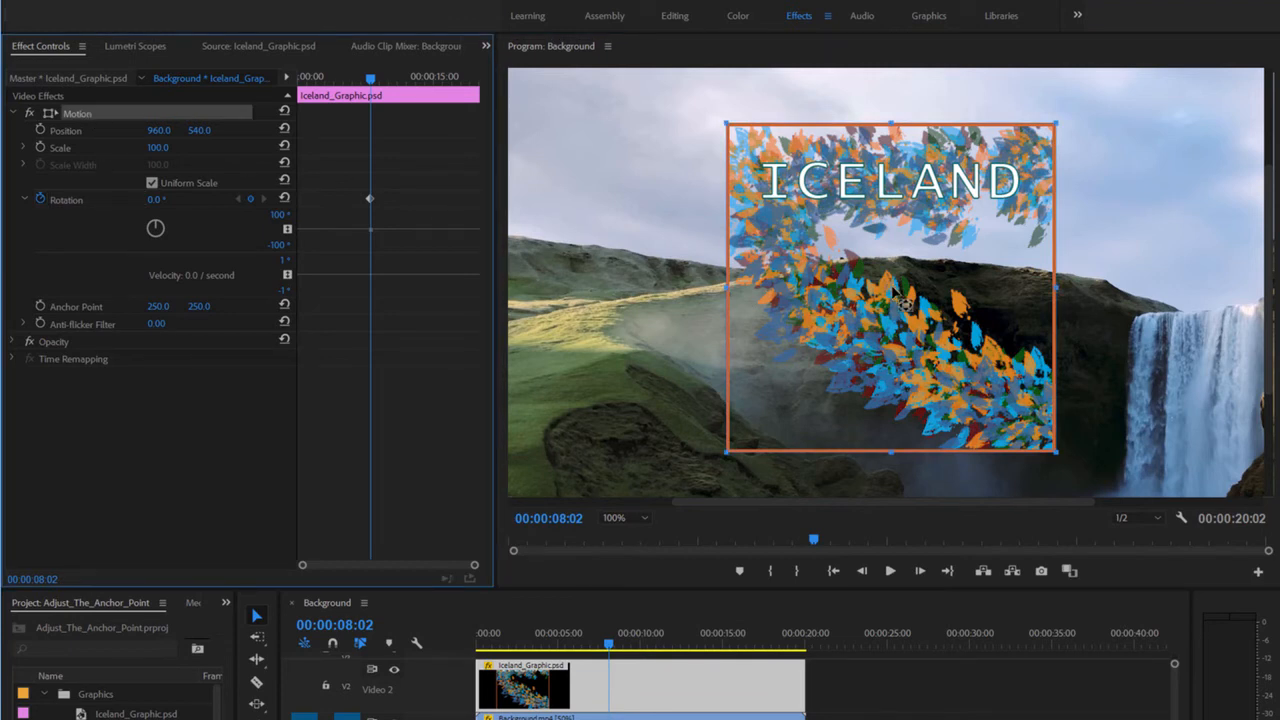
drag(900, 303, 738, 441)
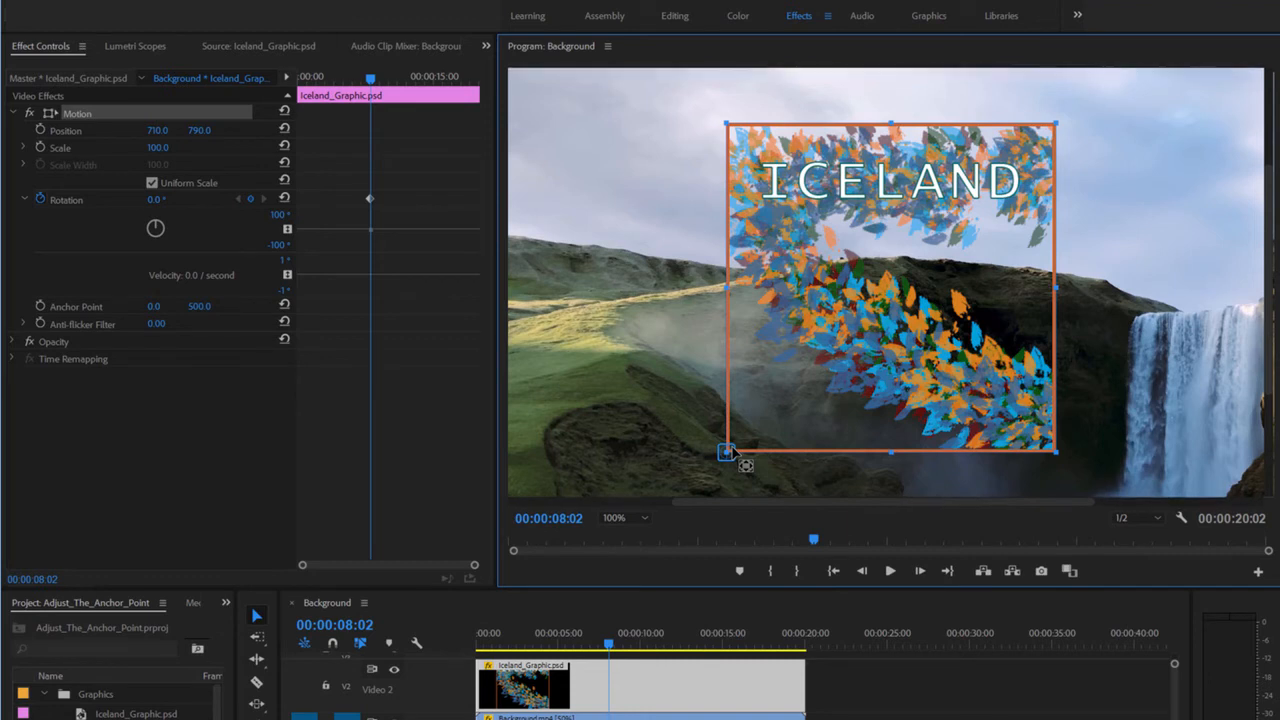
drag(727, 452, 742, 145)
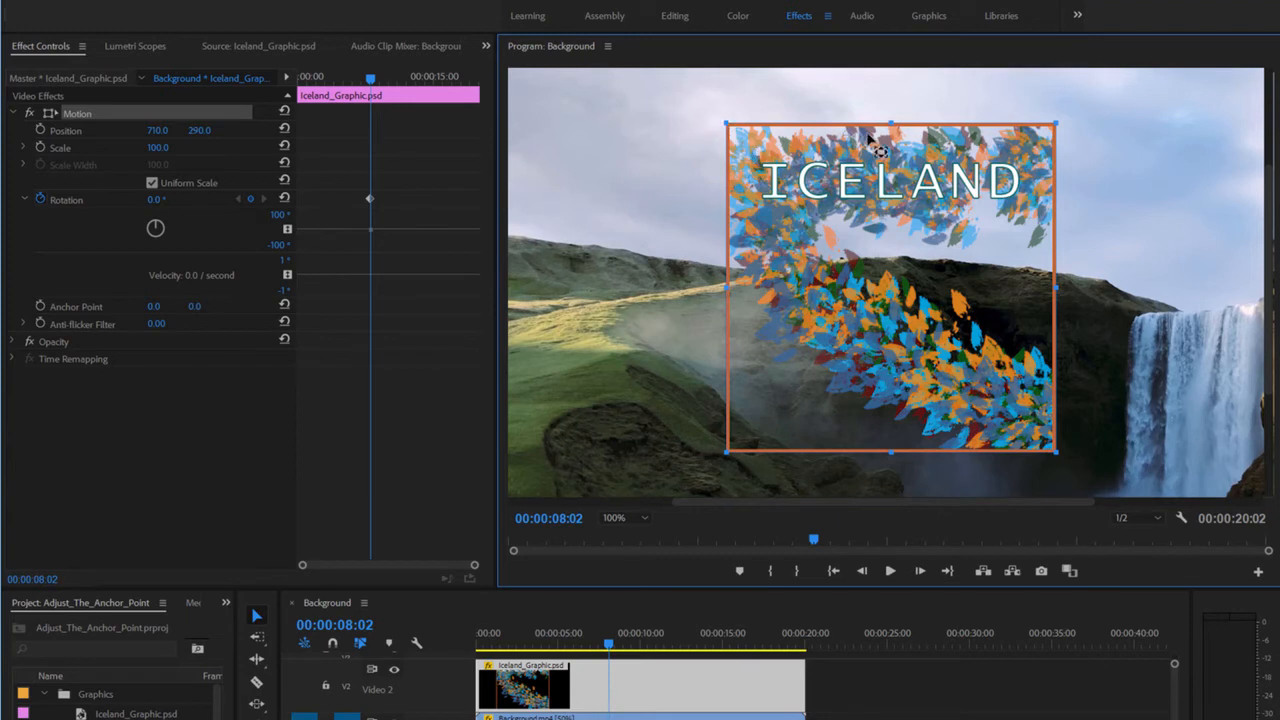
drag(730, 137, 731, 458)
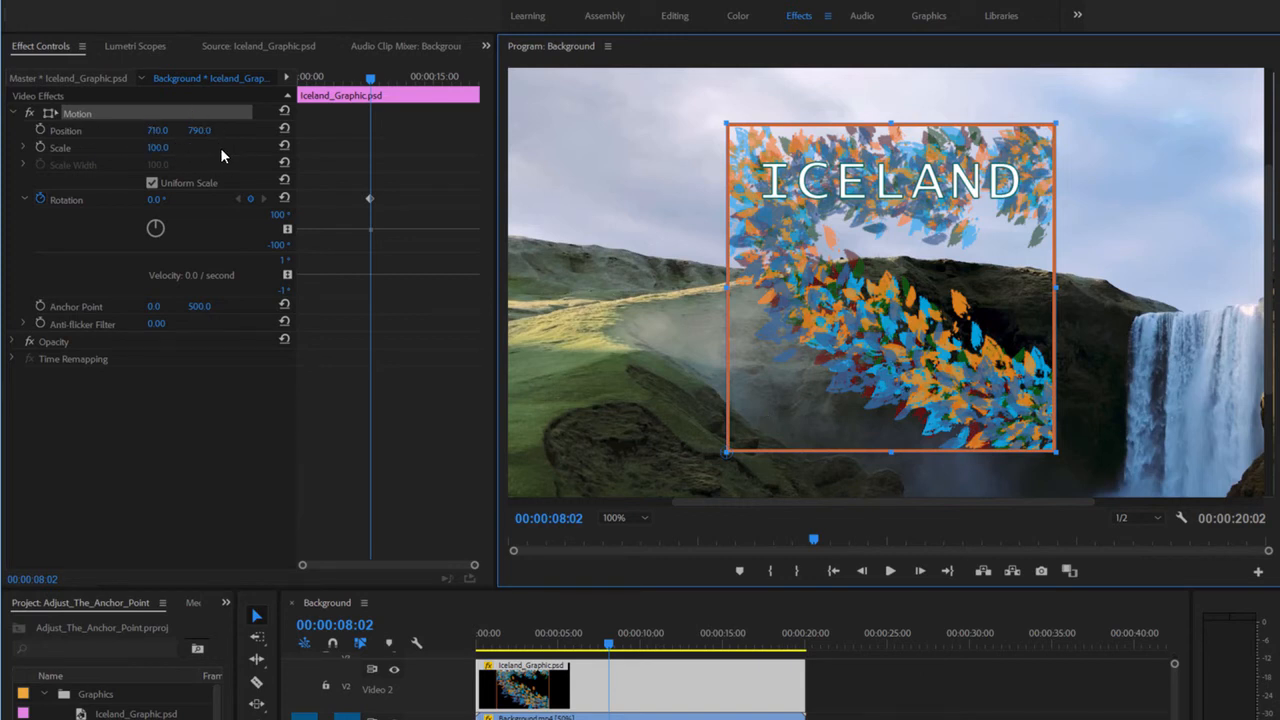
Add a Rotation keyframe of -90° to the Iceland graphic at 00:00:03:20.
click(537, 646)
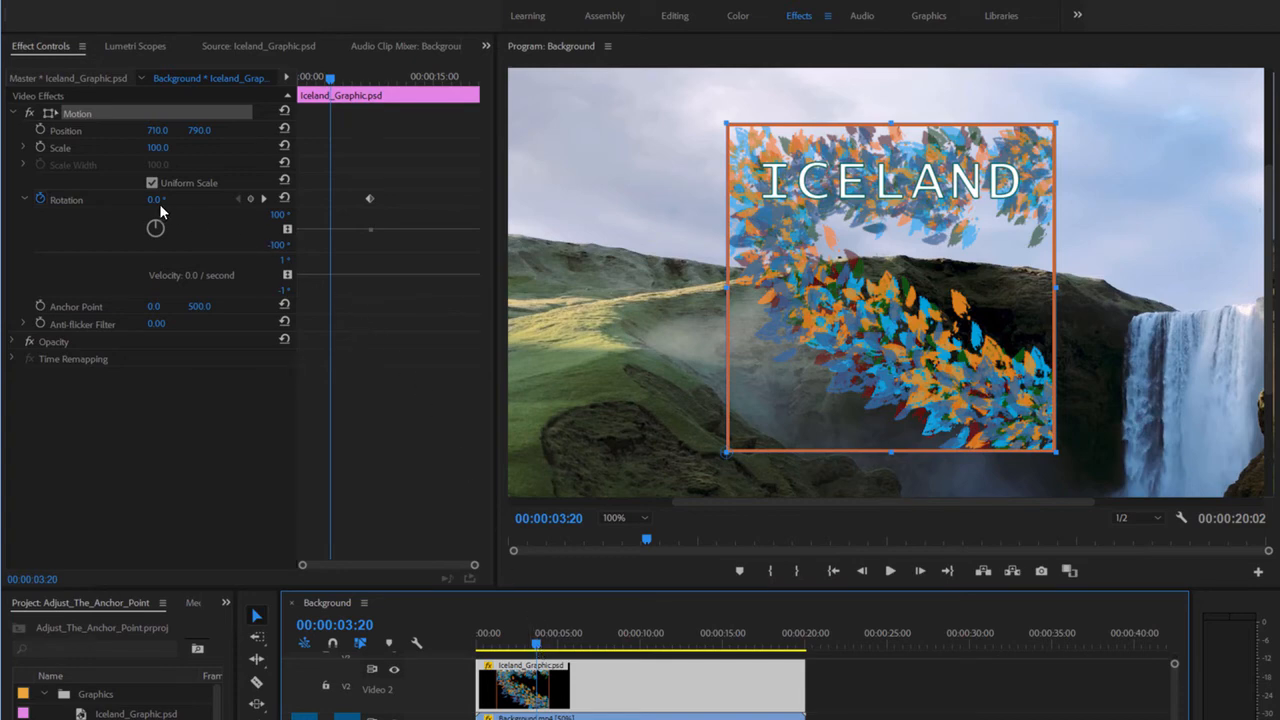
drag(158, 200, 180, 225)
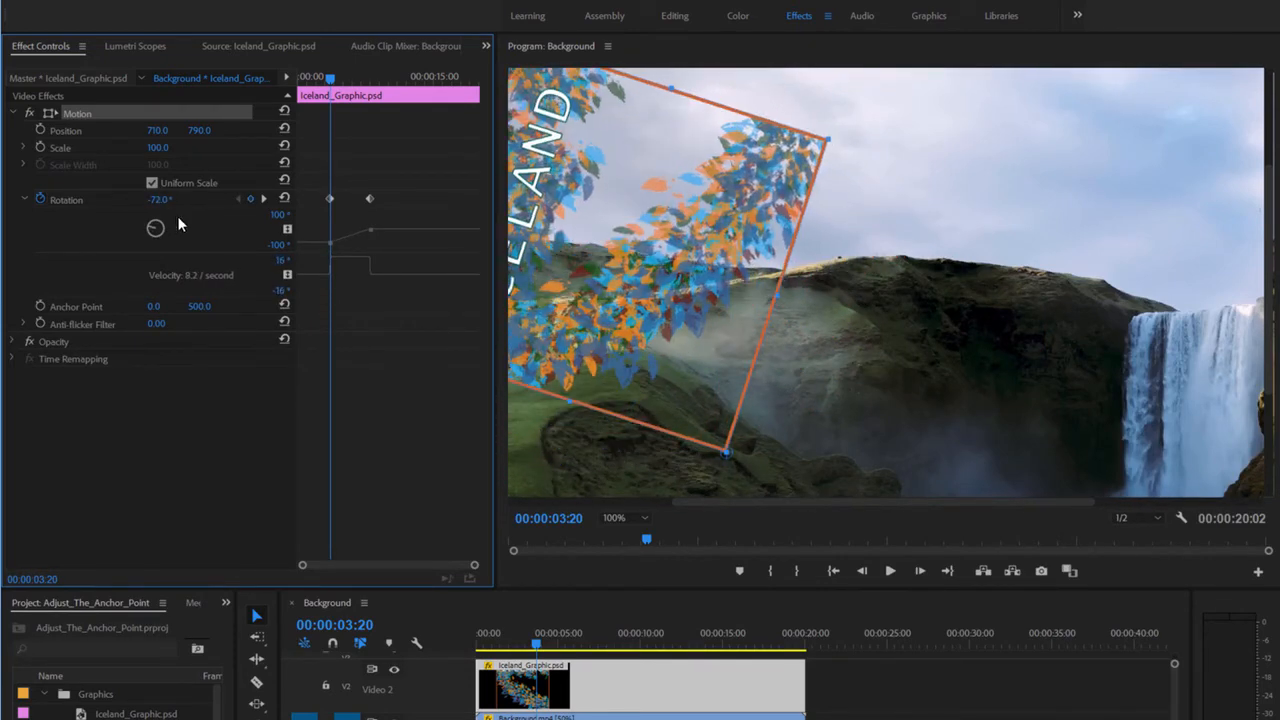
click(158, 200)
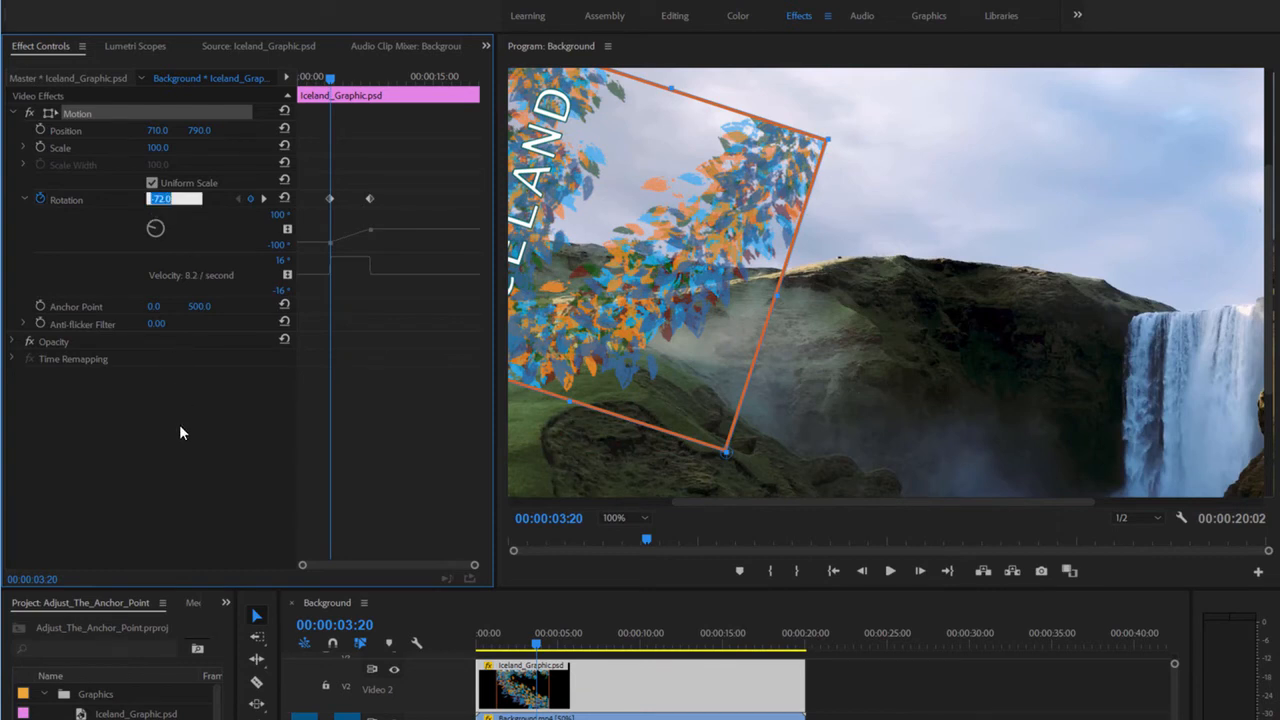
text(-90)
key(Return)
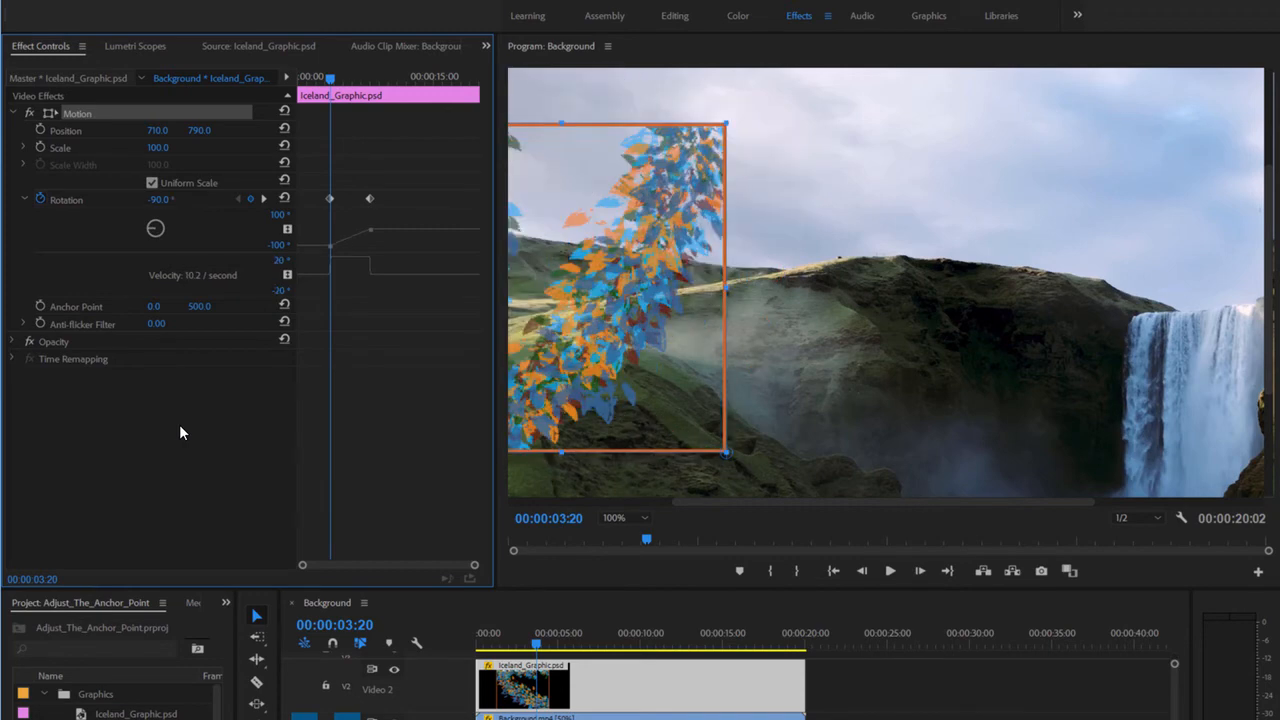
With the preview zoom set to Fit, add a Position keyframe to the graphic at 00:00:03:20 and play back the rotation.
click(614, 519)
click(620, 552)
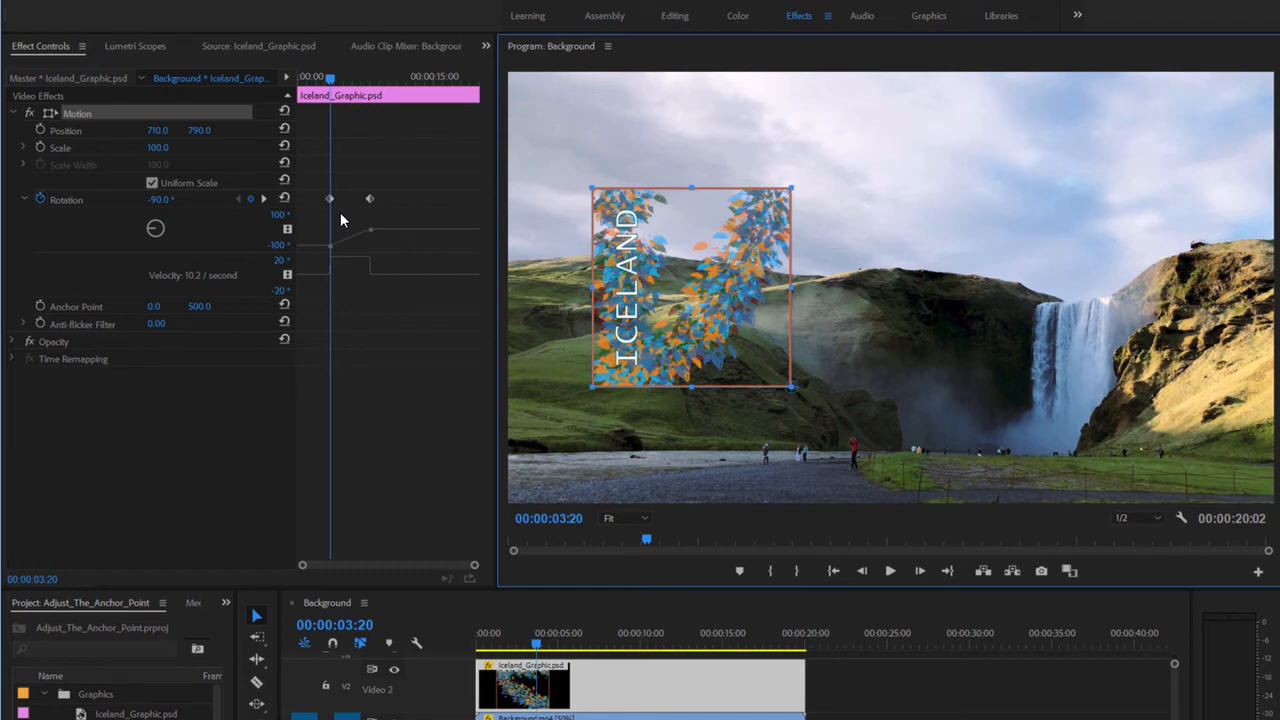
click(40, 130)
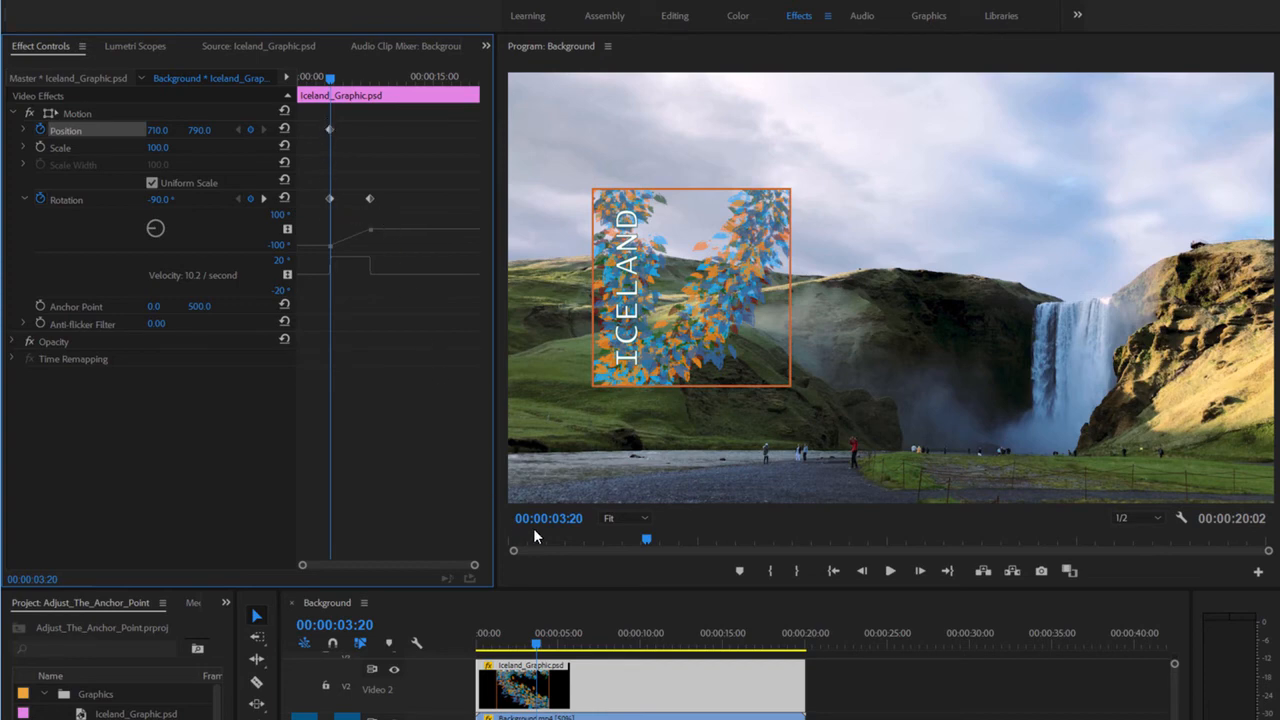
mouse_move(537, 646)
mouse_down()
mouse_move(623, 650)
mouse_move(530, 650)
mouse_up()
click(889, 571)
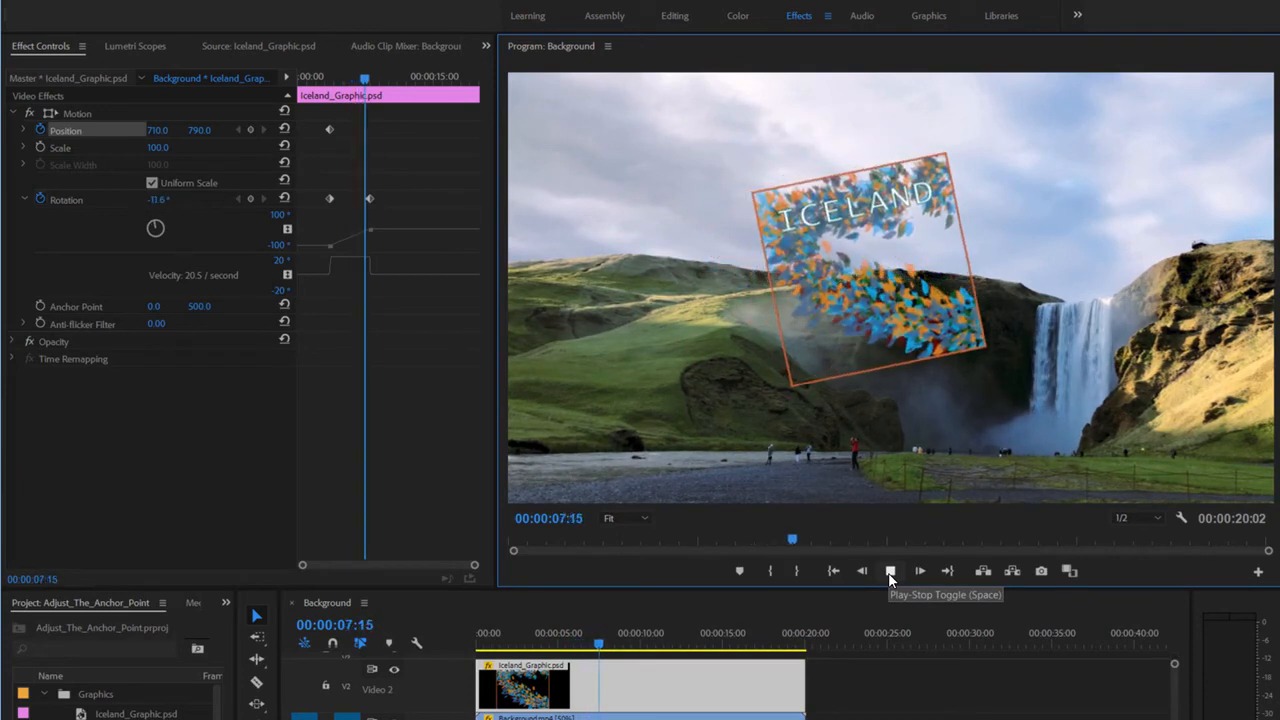
click(890, 571)
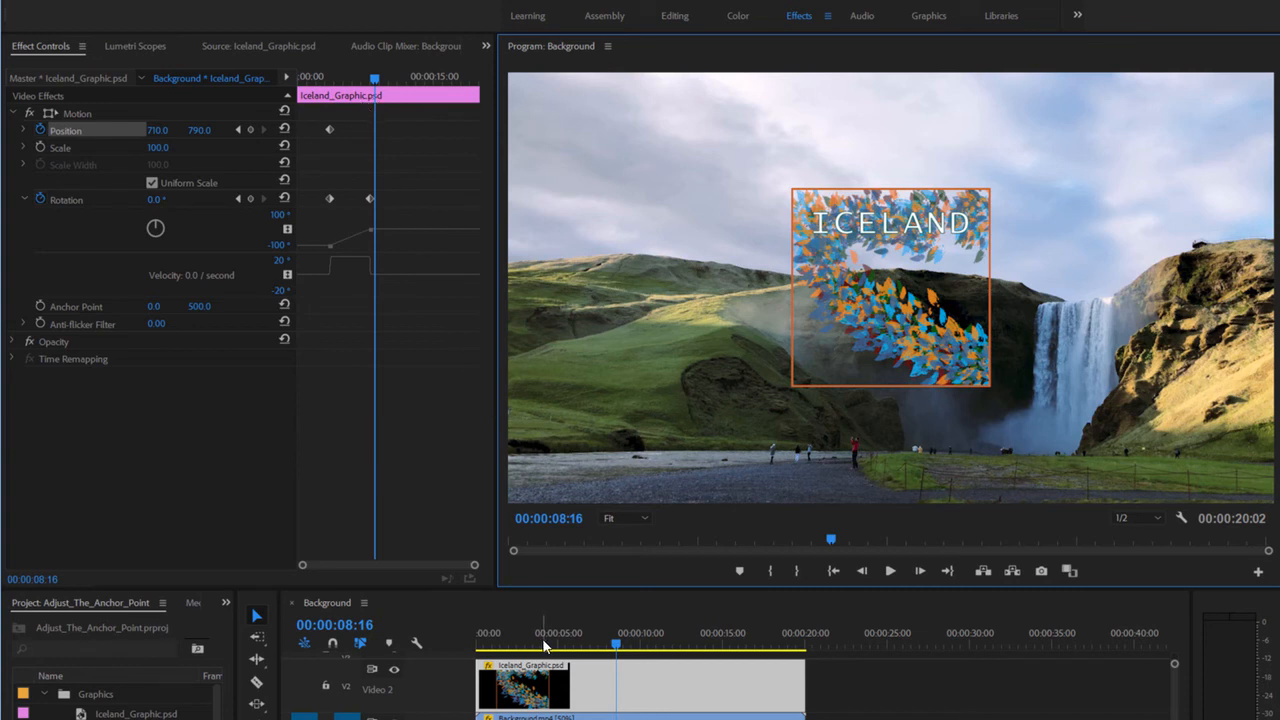
Set the graphic's horizontal position to -55 at 00:00:00:00, outside the frame, and scrub through the animation to 00:00:11:03.
drag(545, 645, 477, 648)
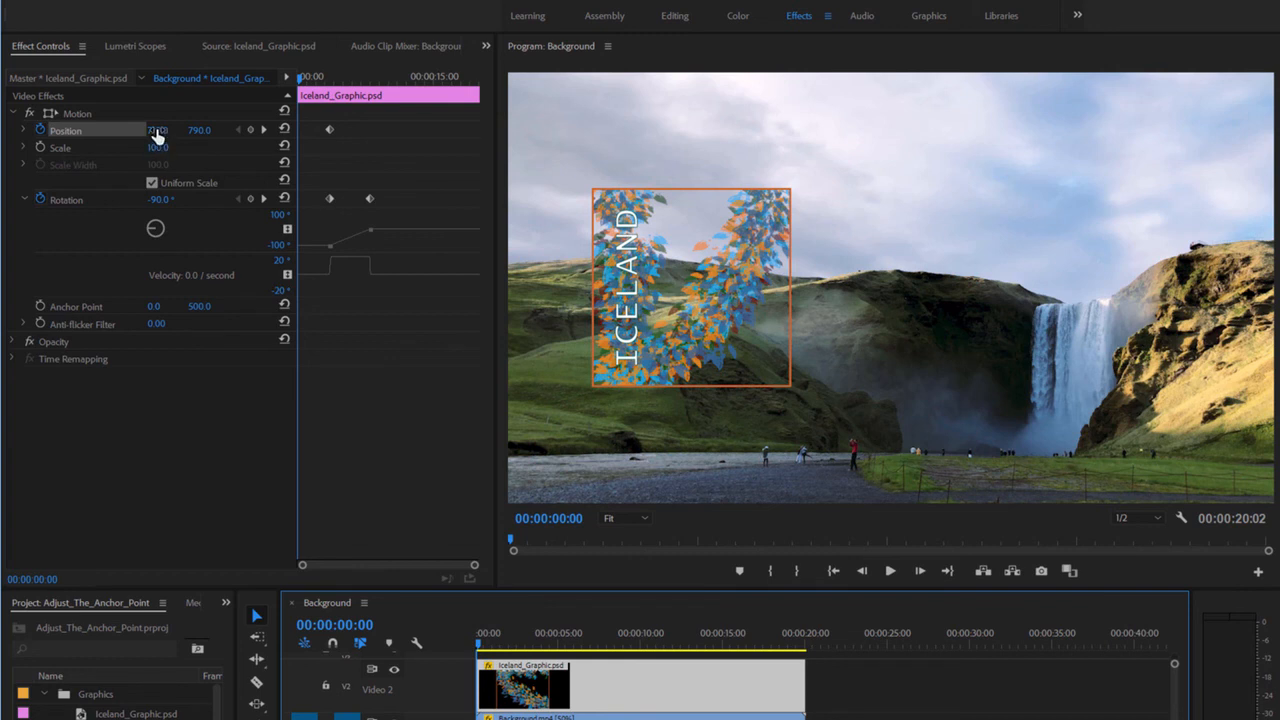
text(700)
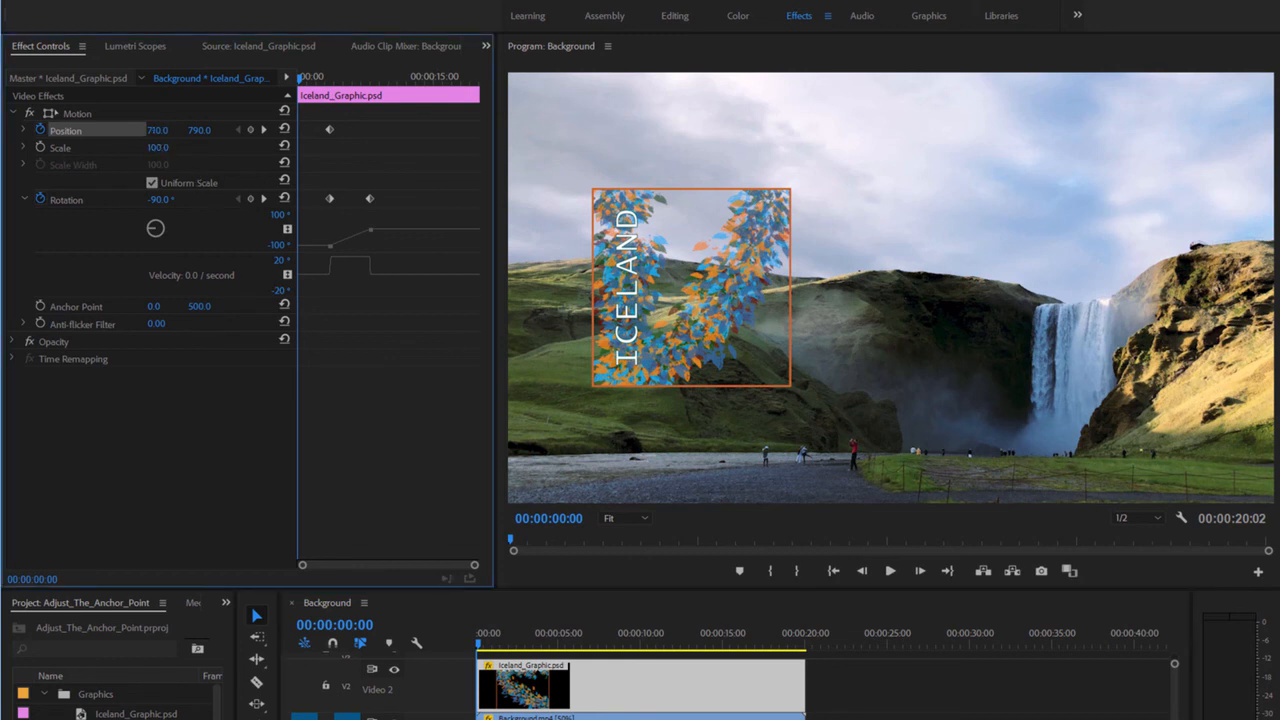
drag(157, 131, 75, 131)
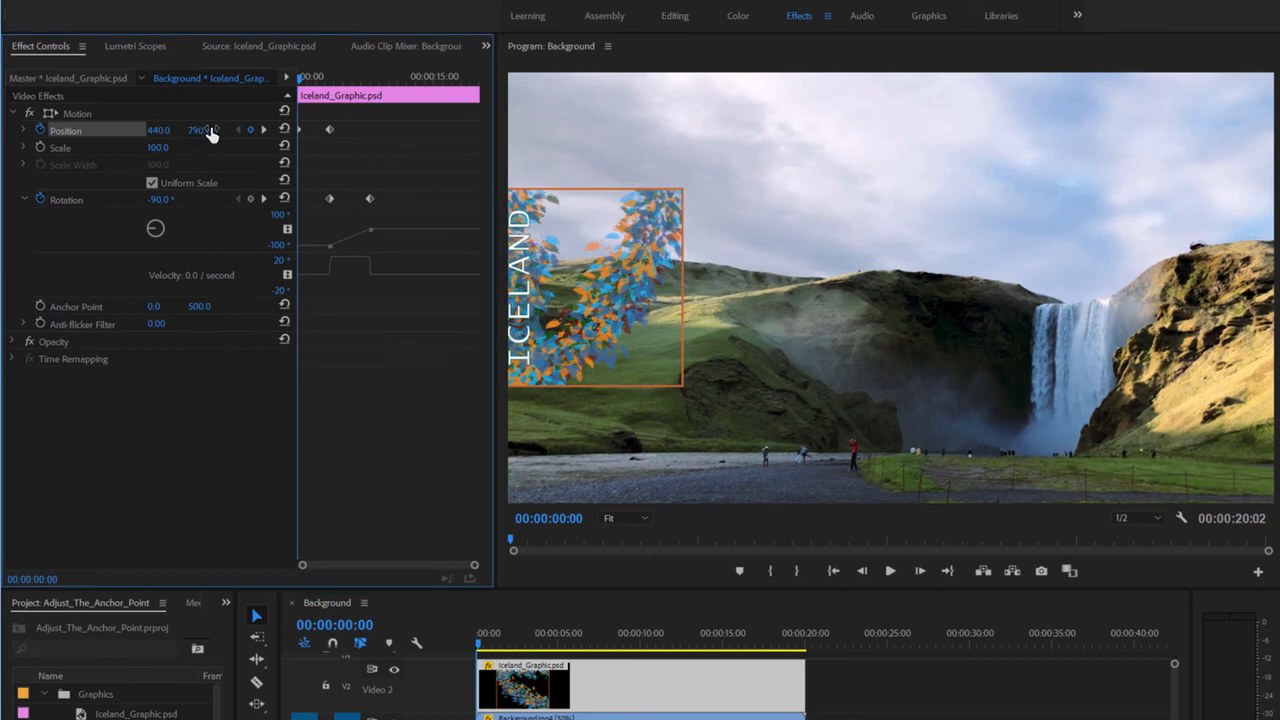
drag(163, 131, 141, 131)
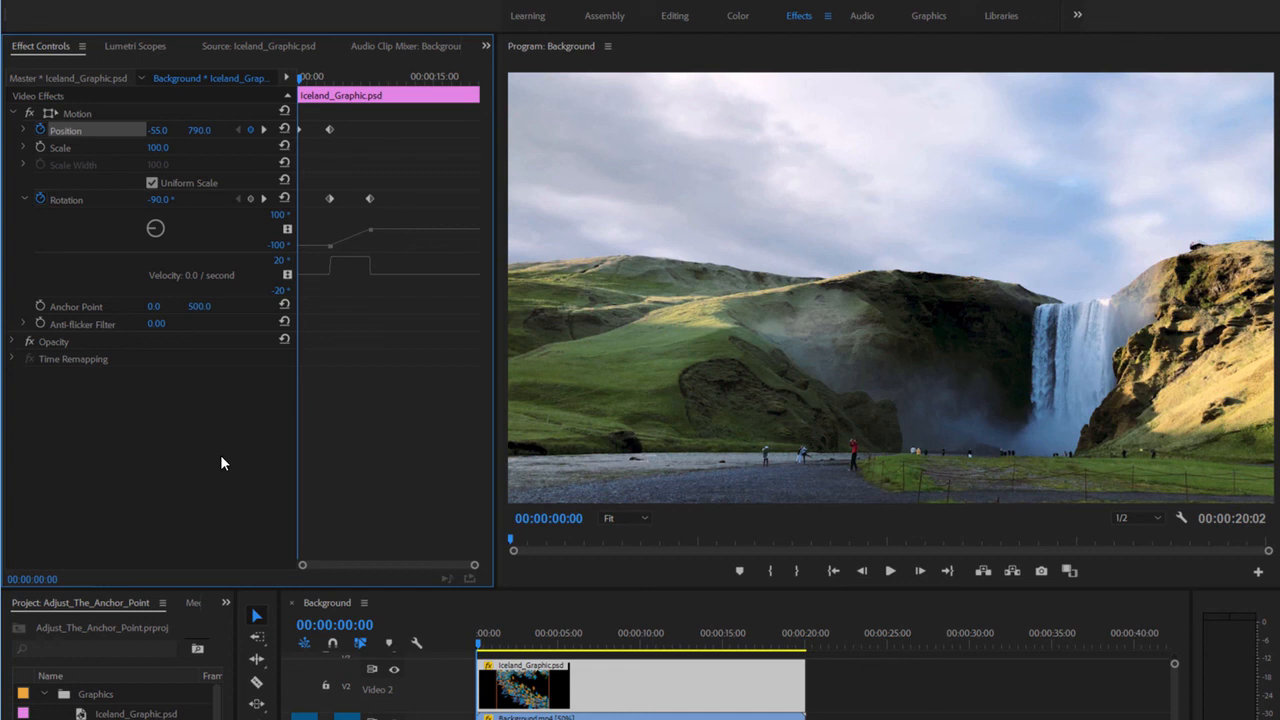
click(480, 647)
drag(480, 647, 660, 655)
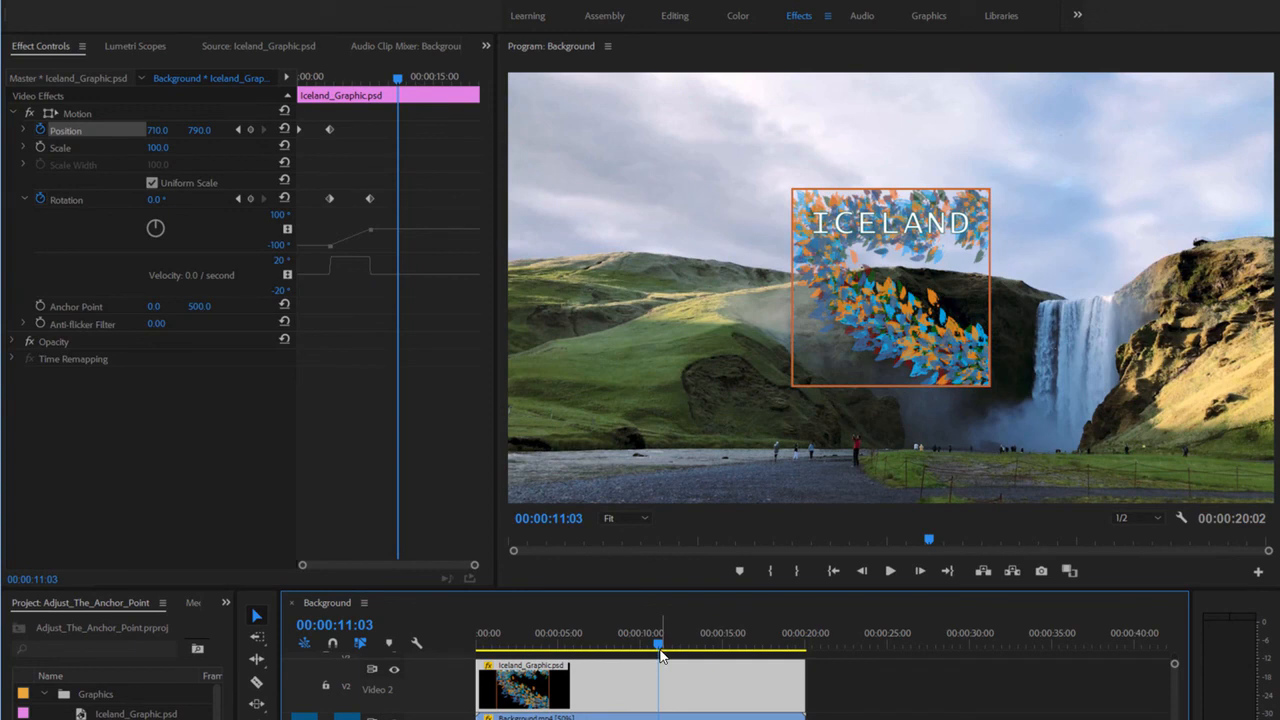